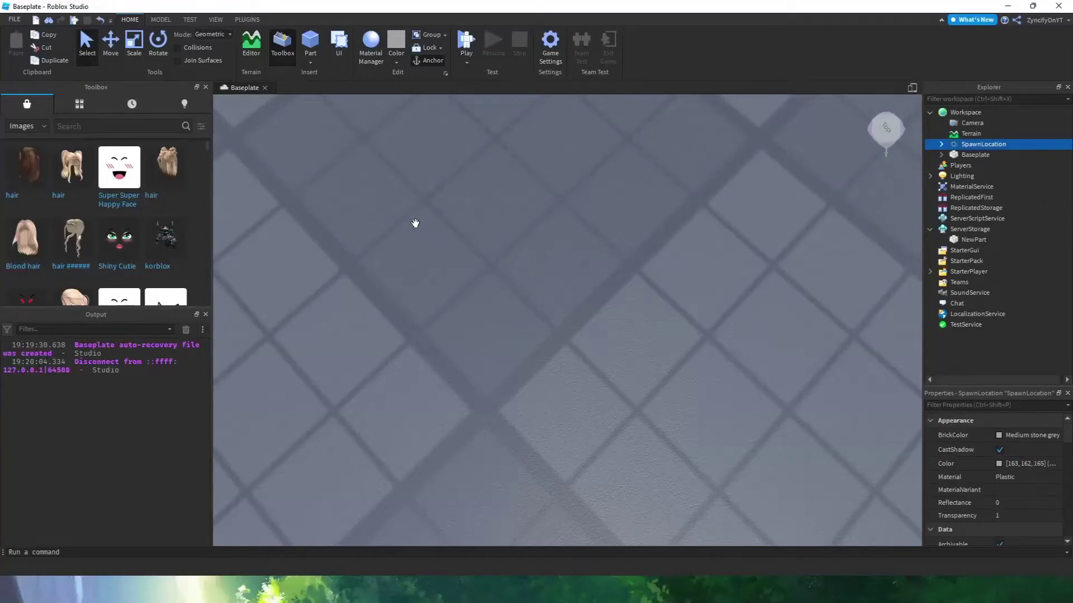
Insert a block on the baseplate and size it to 2, 3, 2.
key("f")
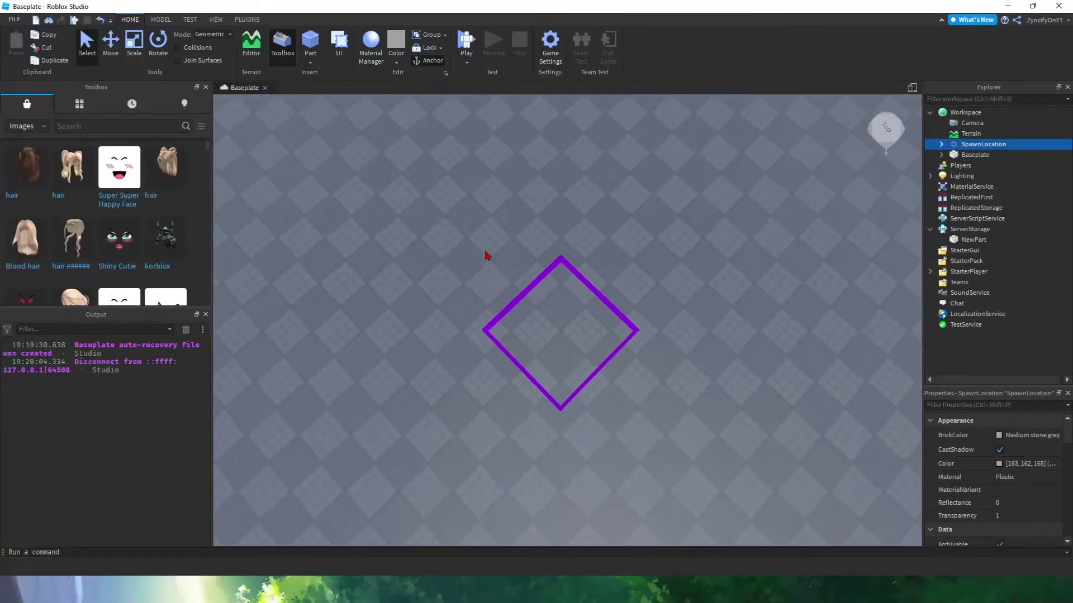
right_click_drag(485, 256, 476, 243)
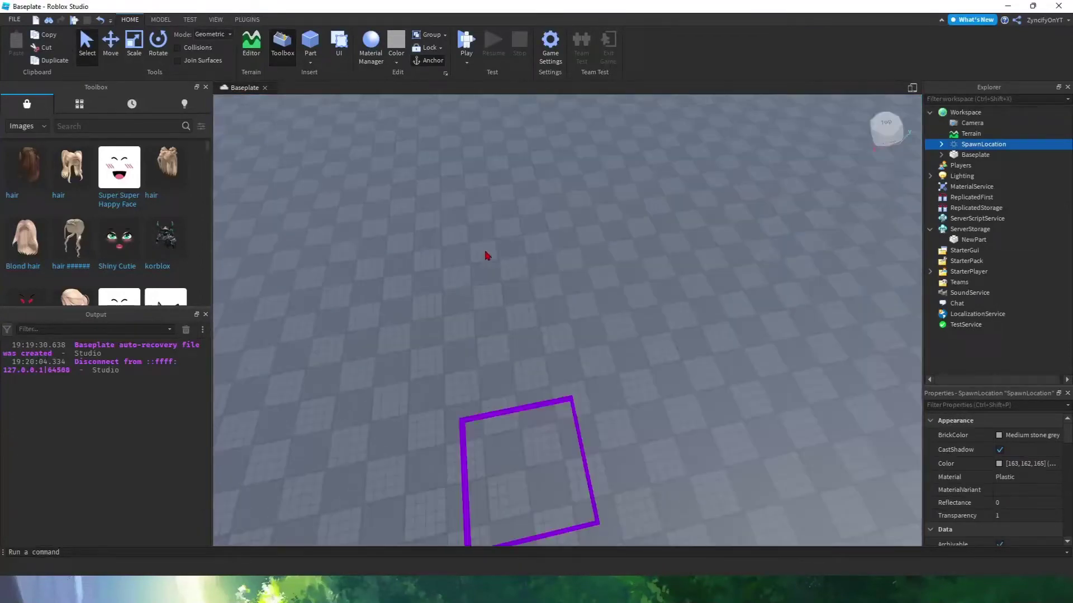
left_click(552, 232)
key("a")
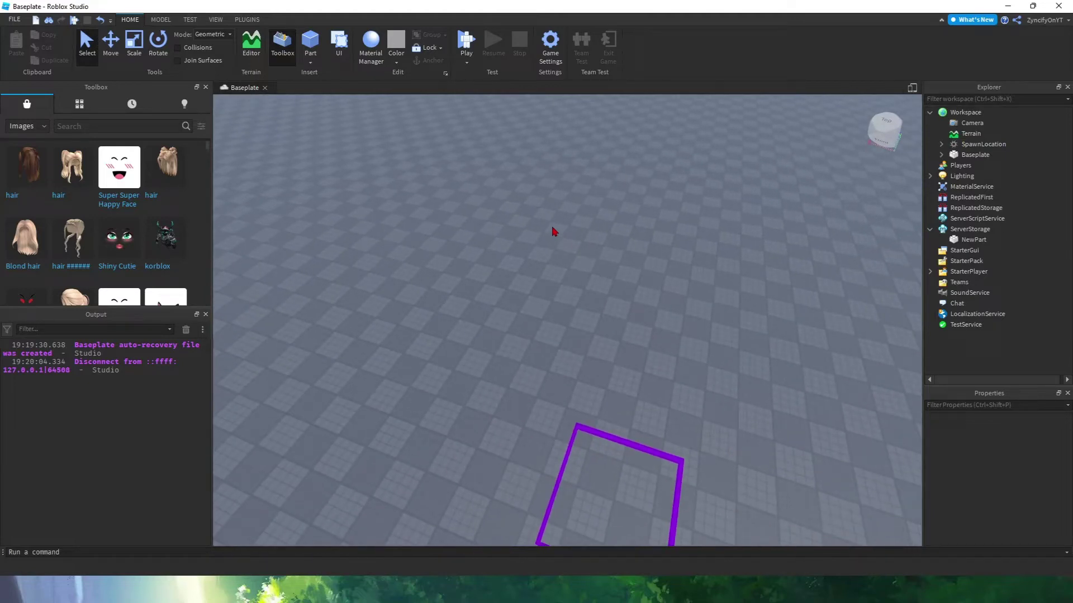
key("s")
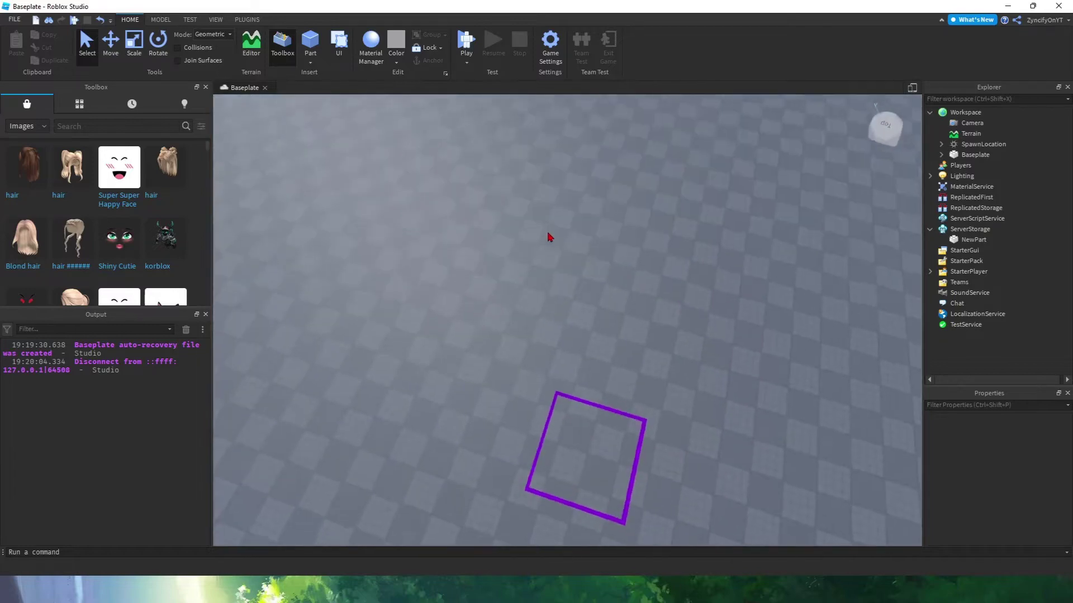
key("w")
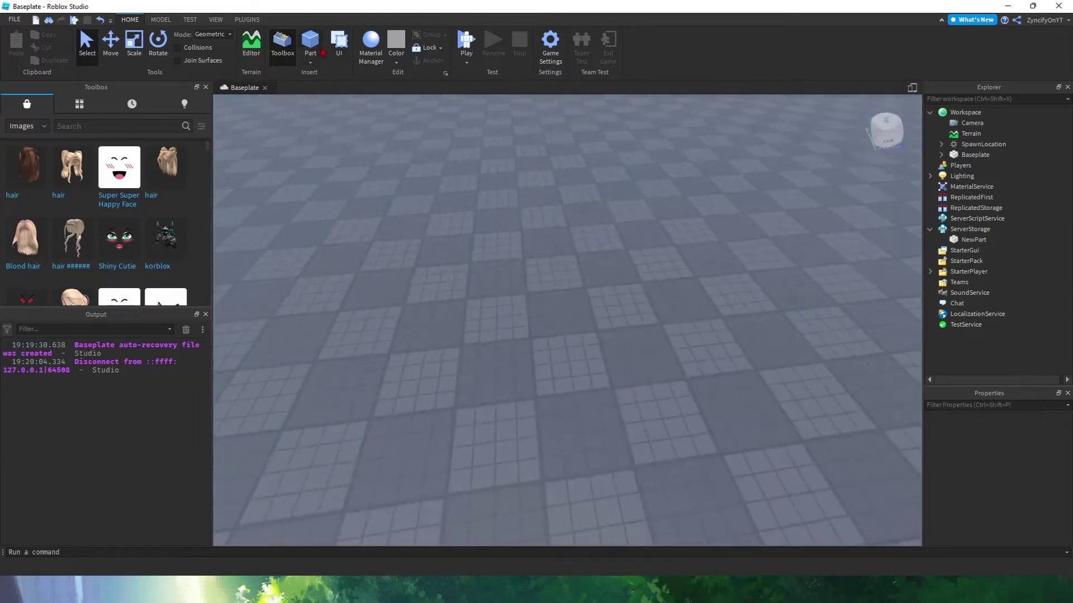
left_click(311, 44)
key("w")
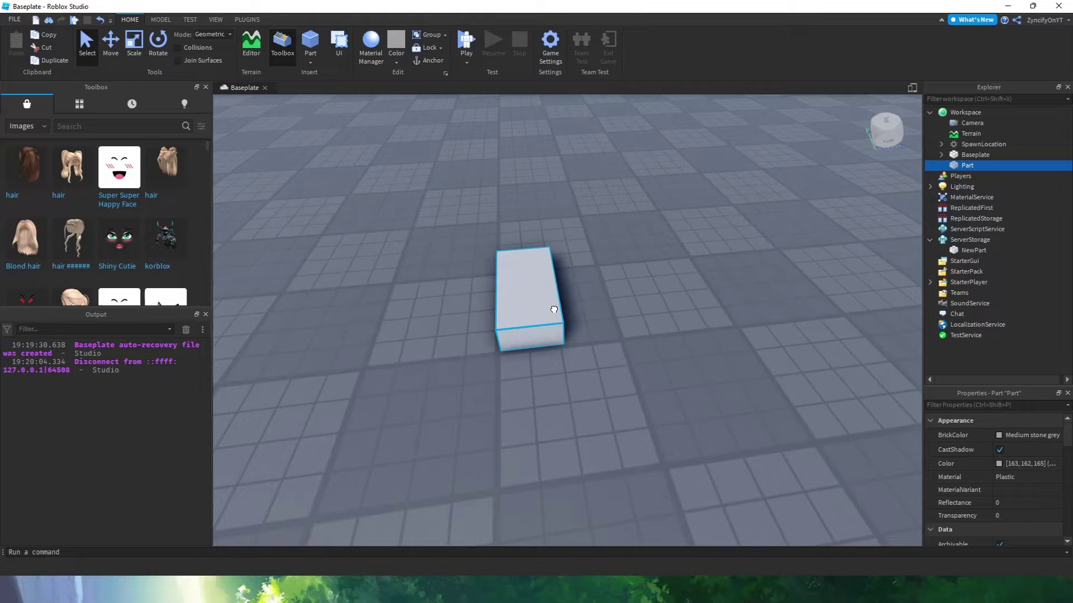
scroll(1007, 469, "down", 5)
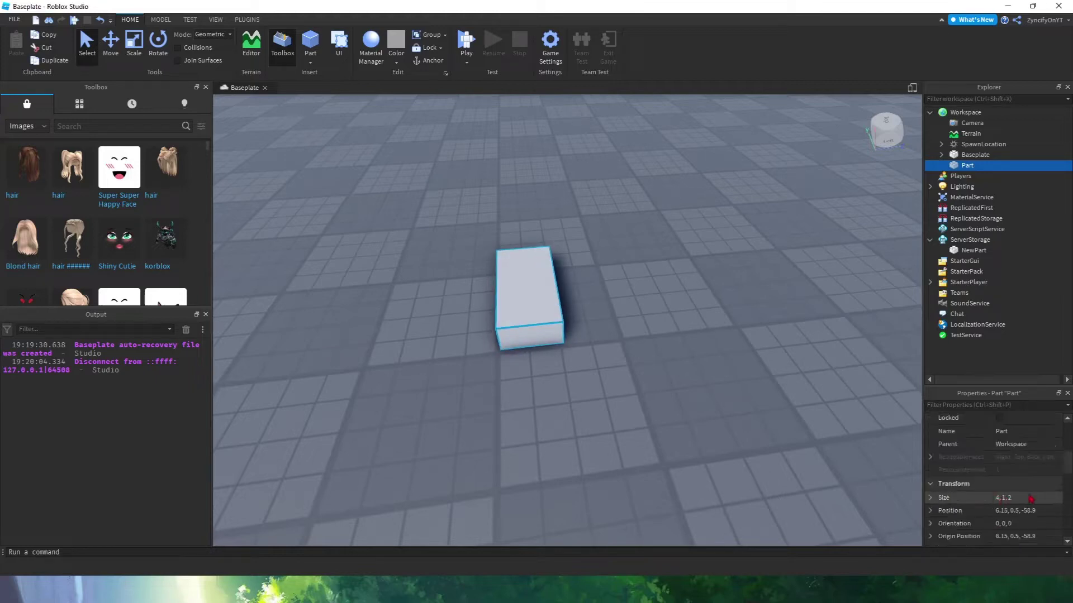
scroll(1006, 470, "down", 3)
left_click(1010, 461)
scroll(1010, 447, "up", 1)
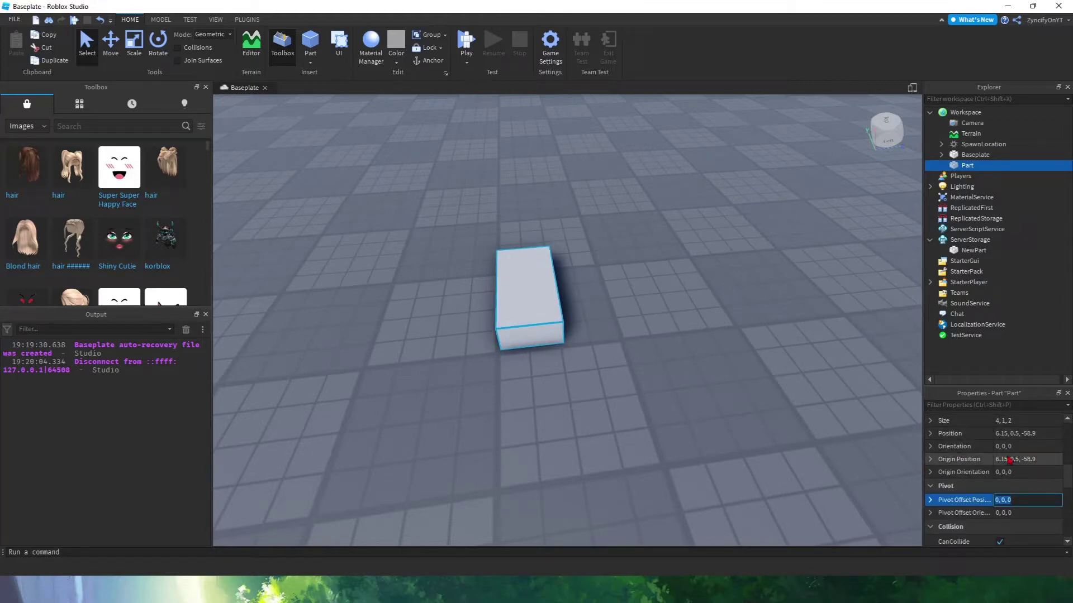
scroll(1014, 469, "up", 2)
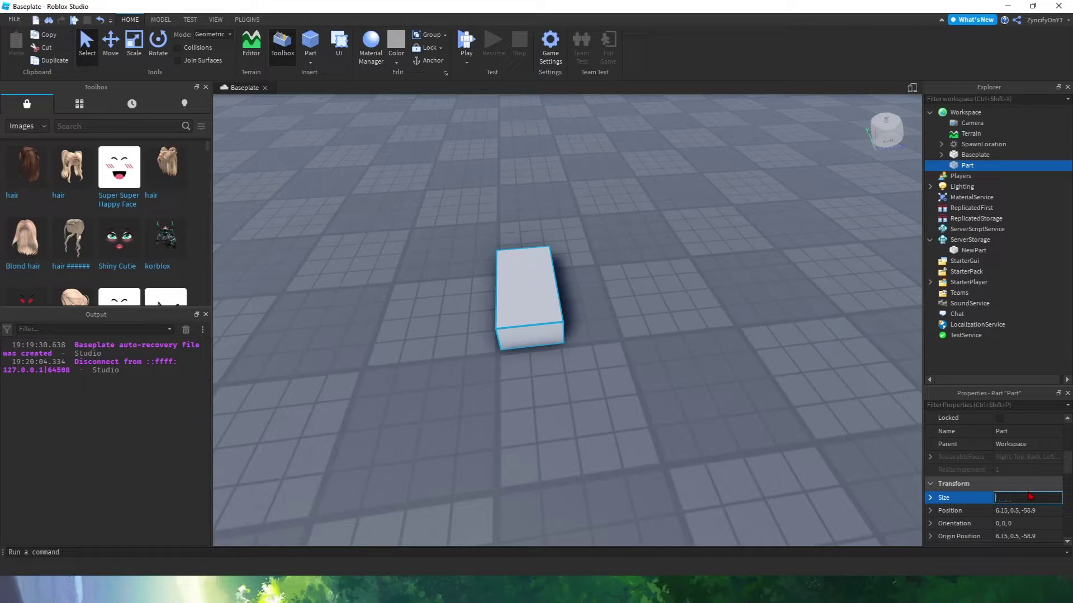
left_click(1029, 498)
type("2,")
key("Return")
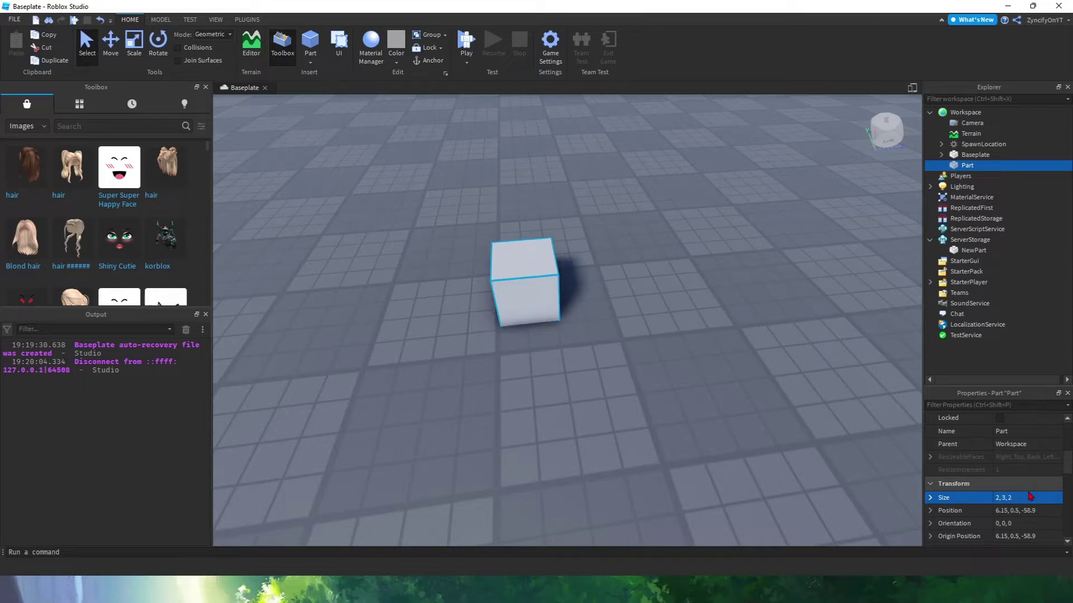
scroll(575, 354, "up", 5)
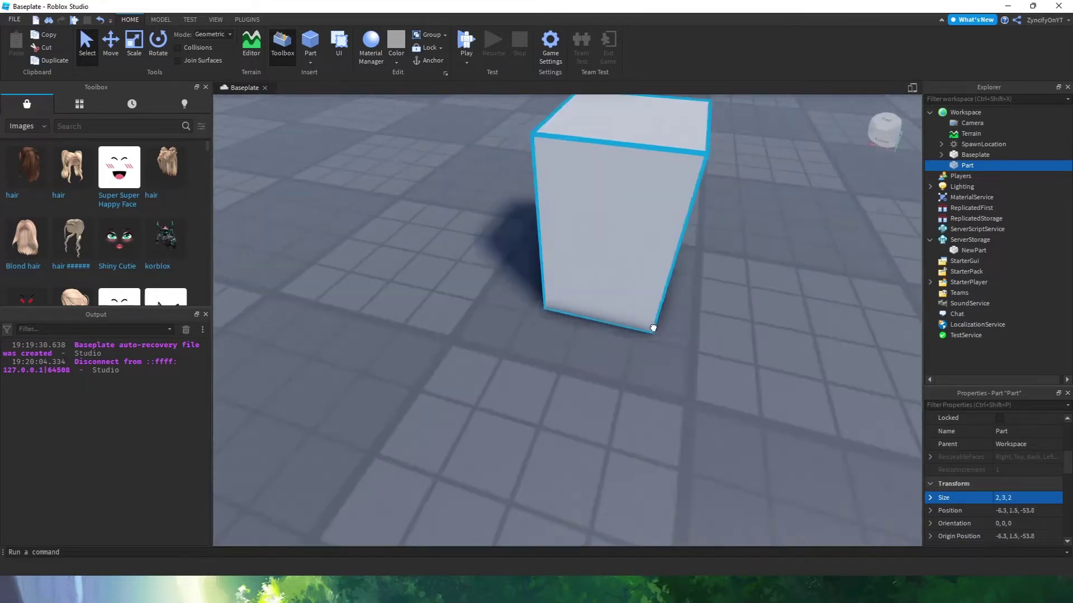
Insert a wedge on top of the tall block.
left_click(666, 338)
scroll(665, 338, "down", 5)
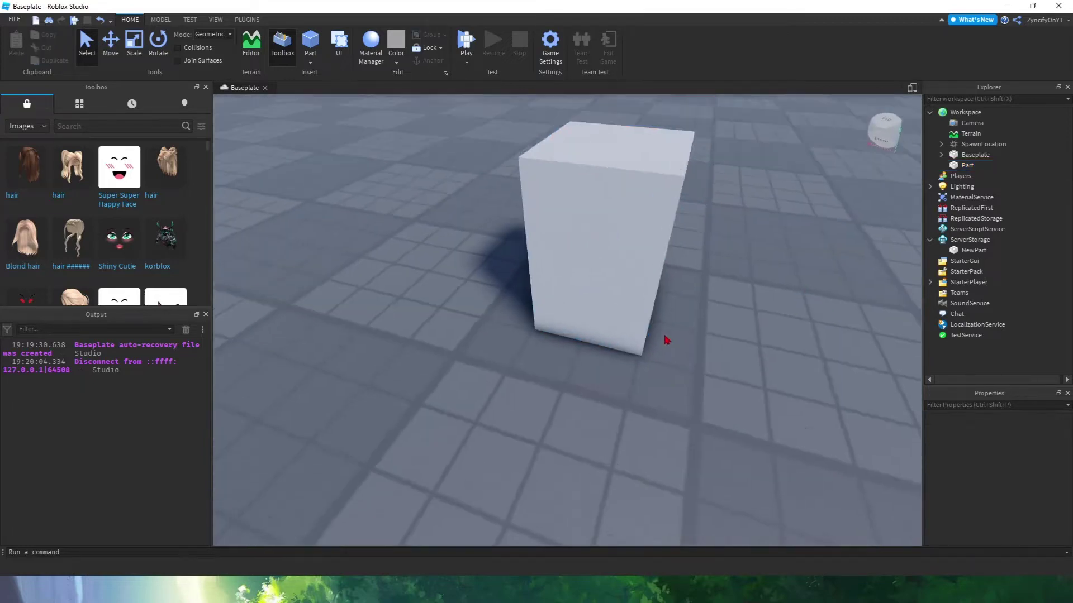
scroll(665, 338, "down", 3)
left_click(310, 60)
left_click(331, 113)
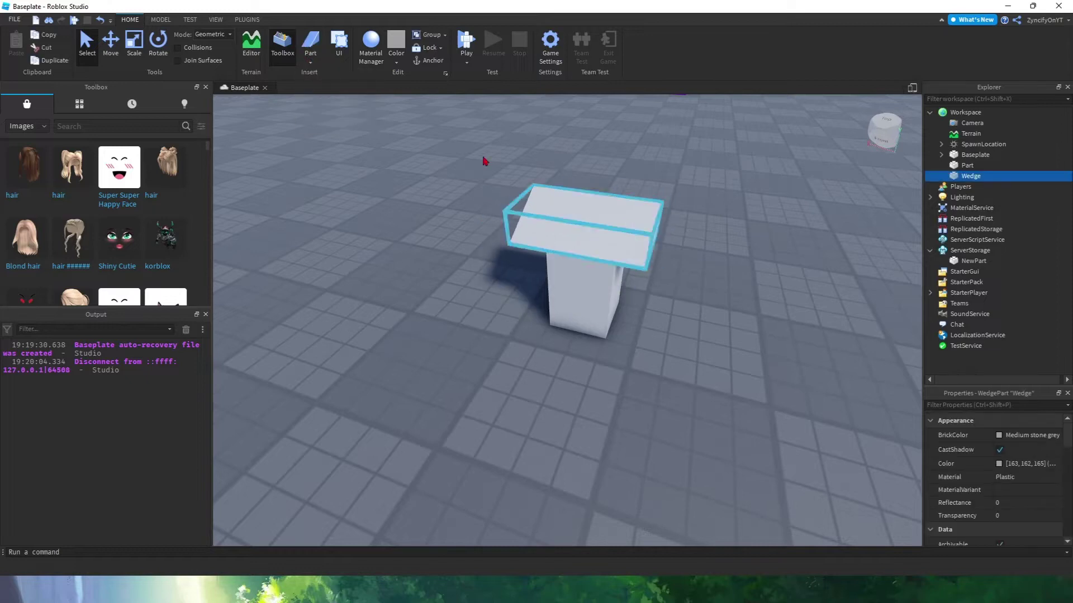
Set 0.5-stud movement snap, resize the wedge over the block, and duplicate the block.
left_click(161, 19)
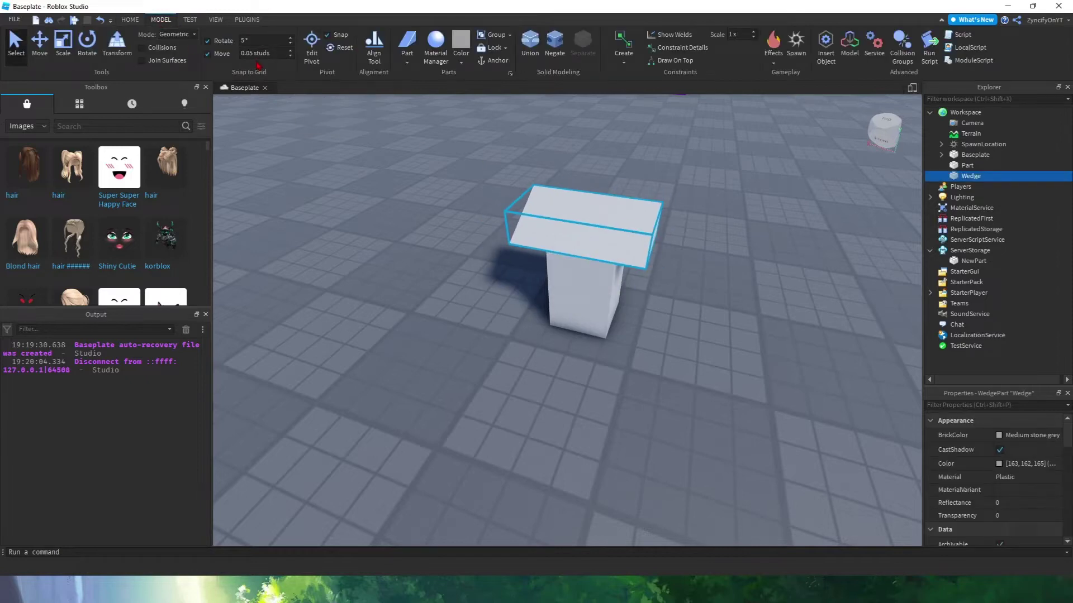
type("5")
key("Return")
scroll(618, 175, "up", 3)
key("ctrl+3")
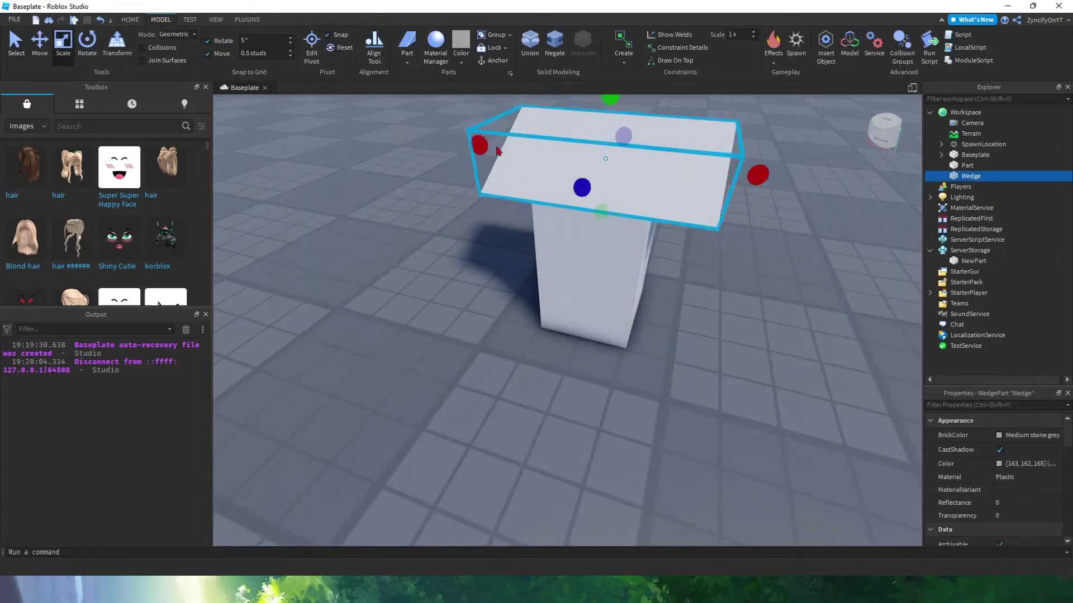
left_click_drag(756, 176, 690, 167)
left_click(587, 276)
scroll(596, 270, "up", 3)
key("ctrl+d")
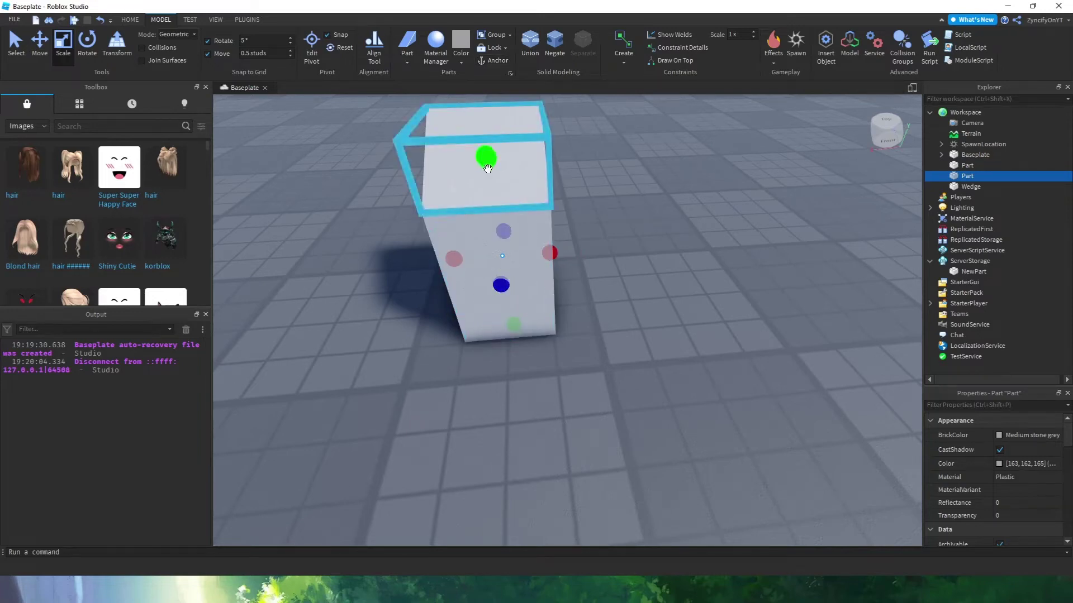
Tilt and reposition the small top part at an angle on the stand.
key("ctrl+4")
mouse_move(414, 120)
right_mouse_down()
mouse_move(447, 209)
mouse_move(522, 282)
right_mouse_up()
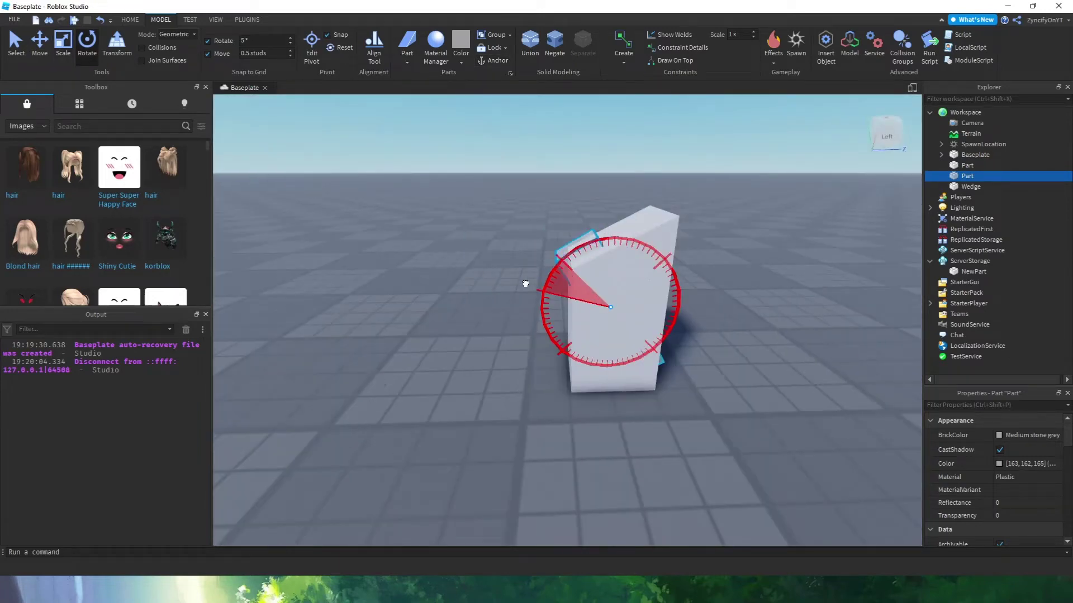
left_click_drag(522, 283, 586, 251)
key("ctrl+2")
key("ctrl+3")
mouse_move(624, 277)
right_mouse_down()
mouse_move(636, 345)
mouse_move(492, 204)
mouse_move(520, 252)
mouse_move(661, 277)
mouse_move(532, 179)
mouse_move(361, 220)
mouse_move(469, 193)
mouse_move(517, 201)
right_mouse_up()
key("ctrl+4")
key("ctrl+3")
key("ctrl+2")
key("ctrl+4")
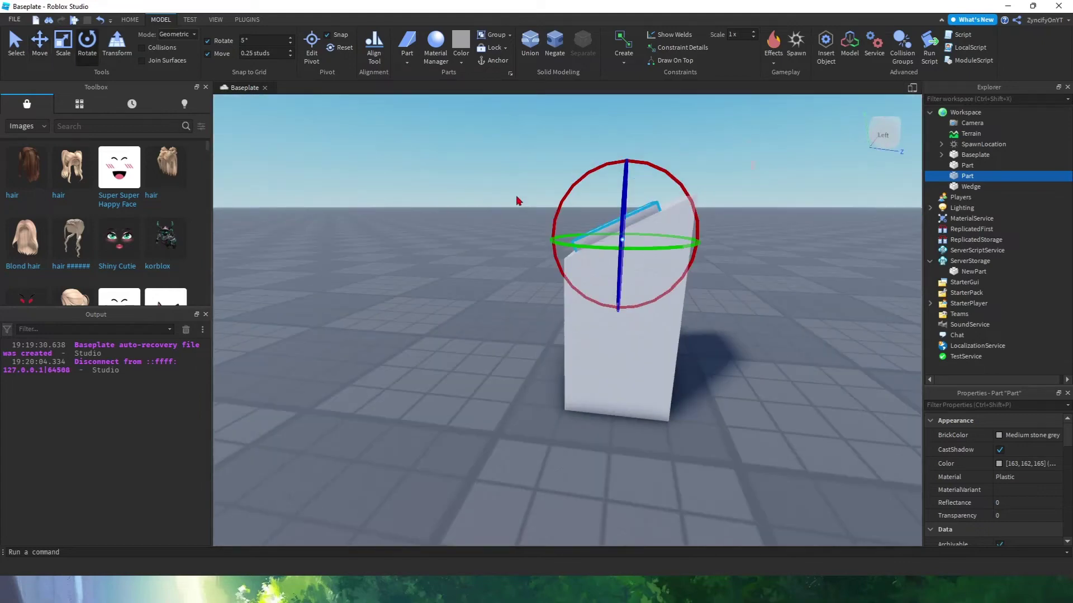
key("ctrl+2")
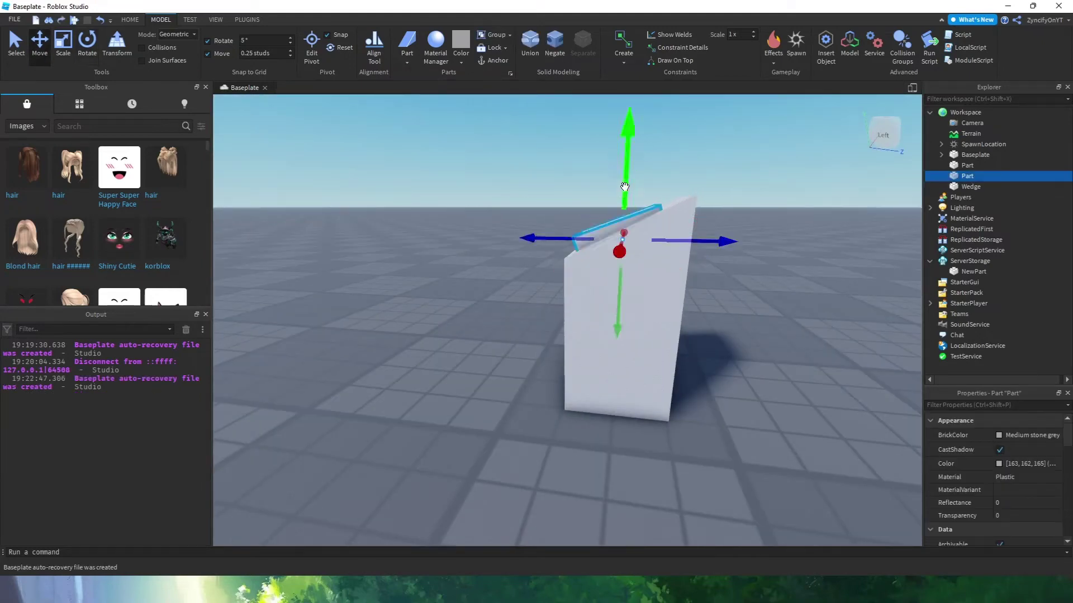
right_click_drag(627, 187, 708, 235)
Colour the top part Lime green and group all stand pieces into one model.
left_click(945, 432)
right_click_drag(945, 433, 694, 331)
left_click(967, 187, "shift")
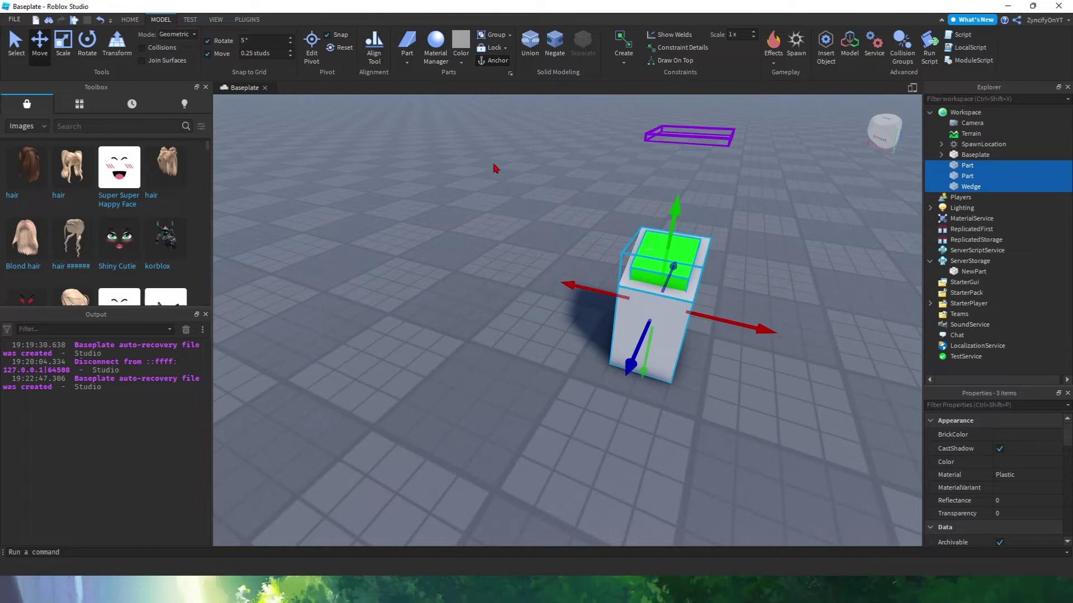
right_click_drag(495, 168, 711, 263)
key("ctrl+g")
right_click_drag(694, 166, 637, 218)
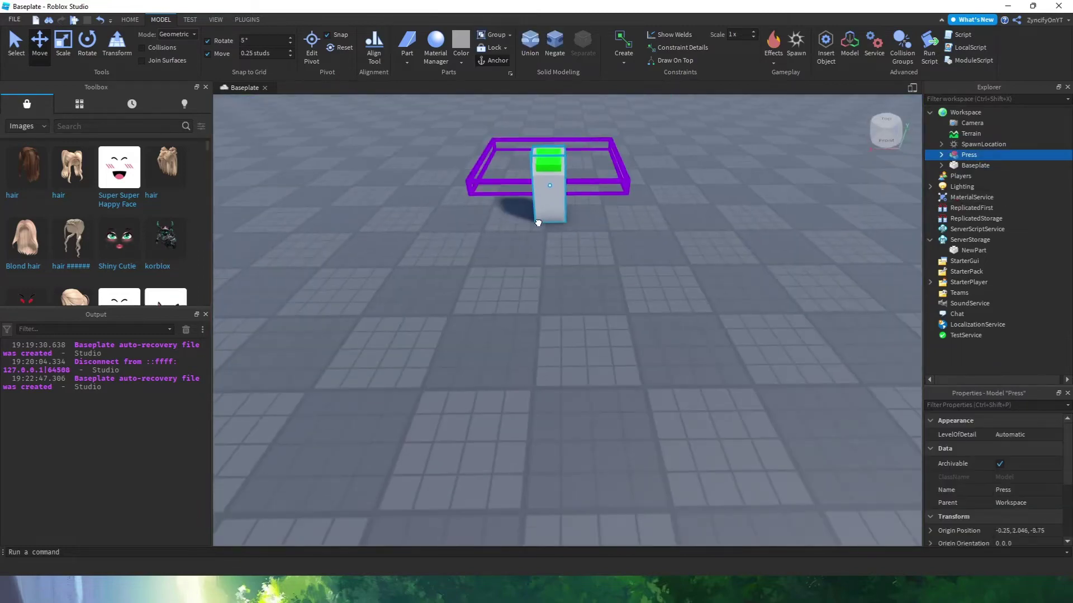
left_click(546, 238)
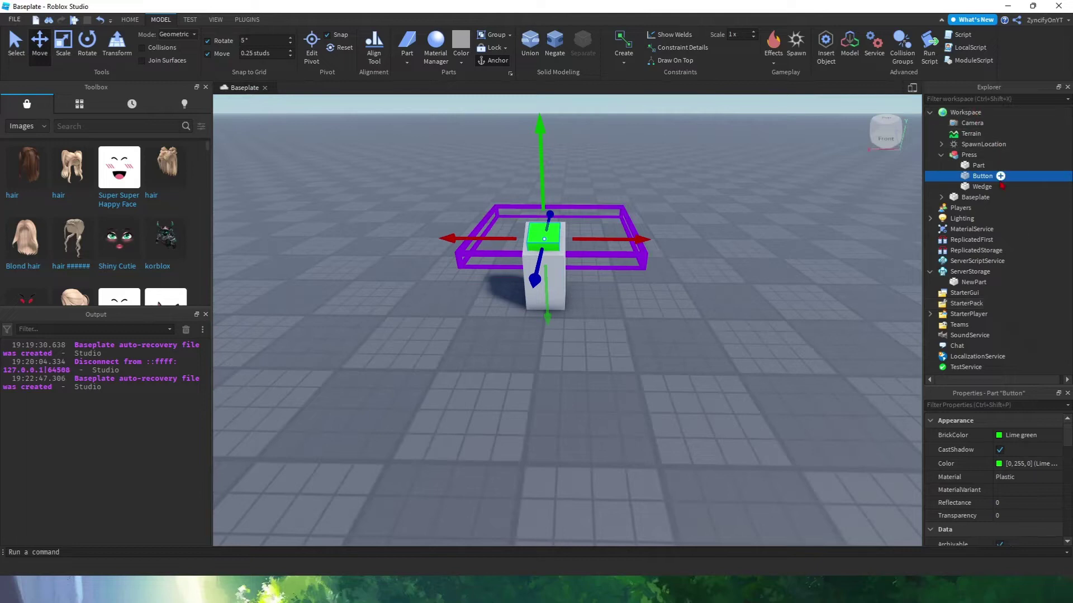
Add a Script to the Button part and clear its default print line.
left_click(1000, 176)
left_click(964, 227)
key("ctrl+a")
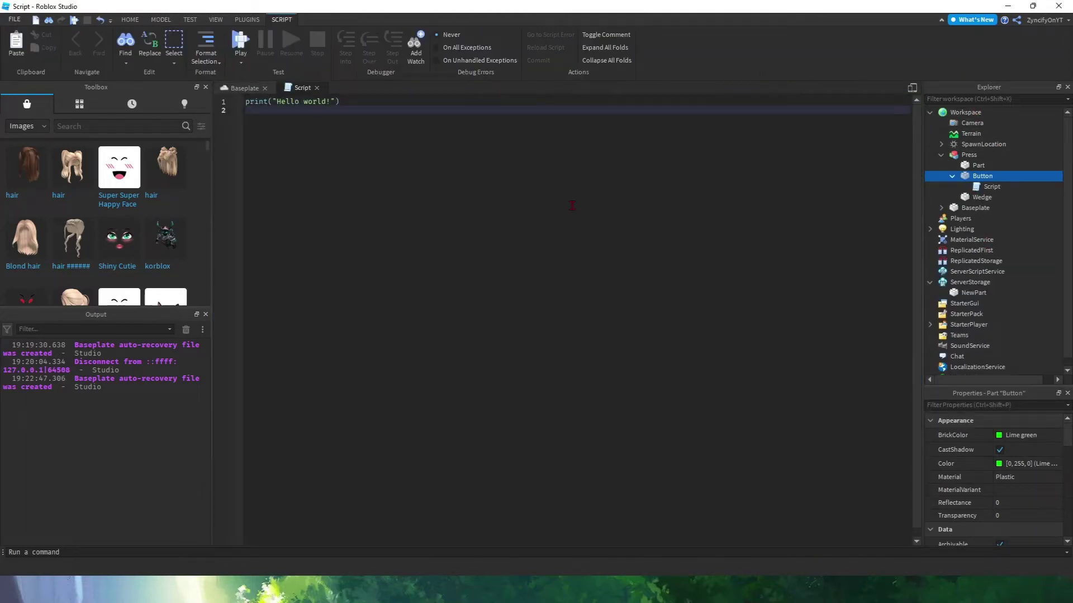
key("BackSpace")
type("l")
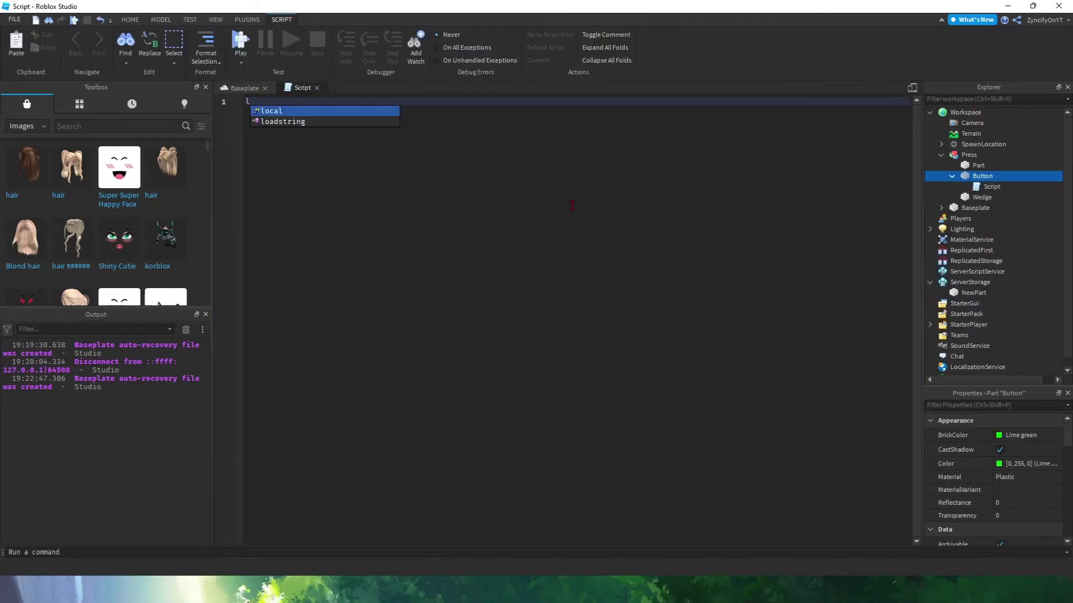
type("\\")
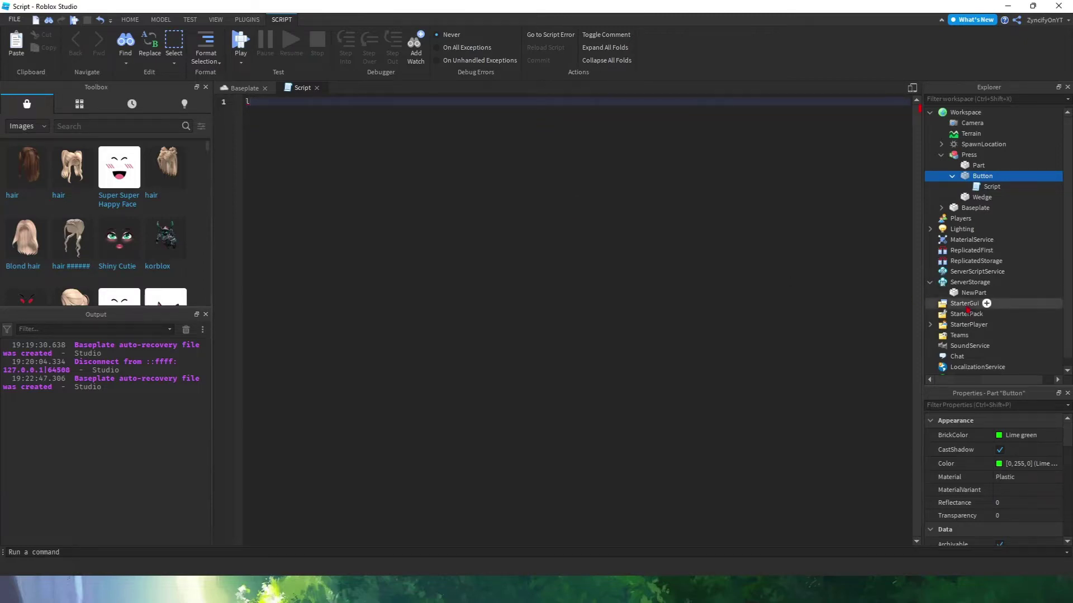
Delete NewPart from ServerStorage.
left_click(967, 283)
left_click(972, 293)
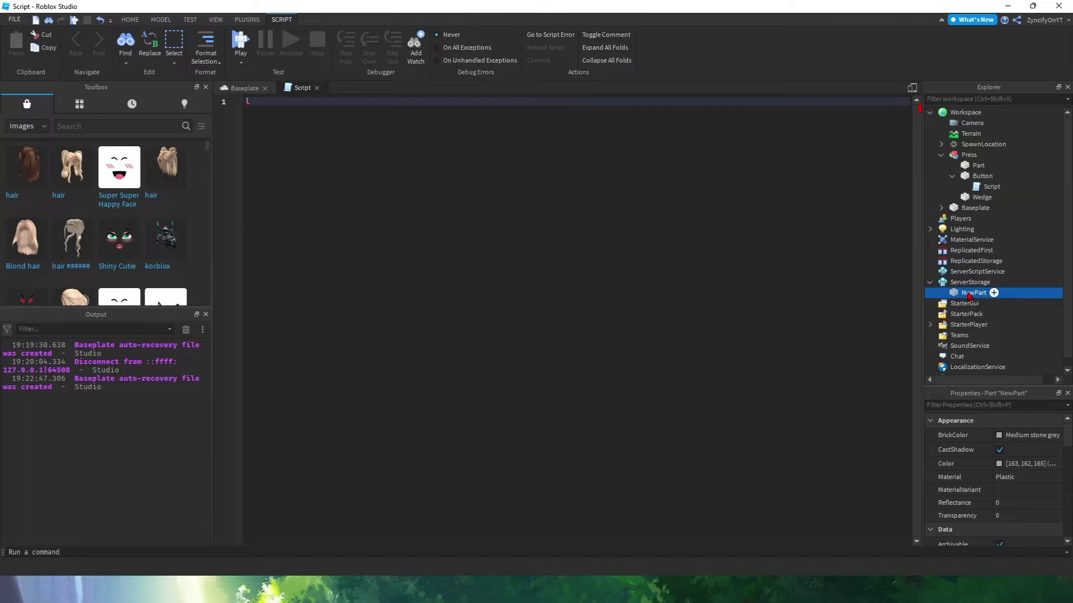
key("Delete")
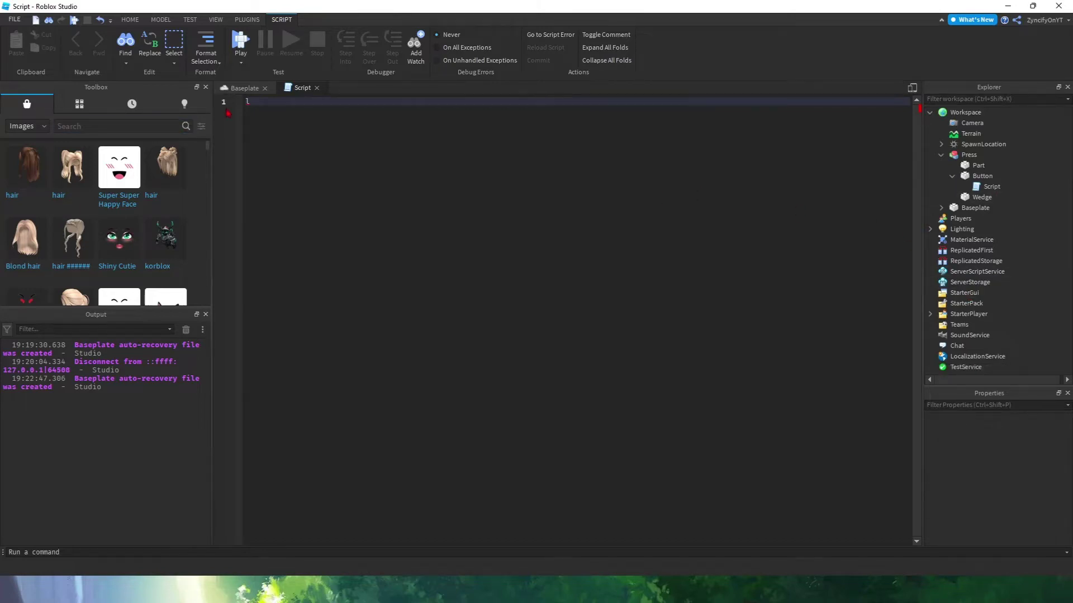
Insert a new Part into ServerStorage as NewPart, then open the Button's script.
left_click(243, 87)
scroll(426, 231, "down", 5)
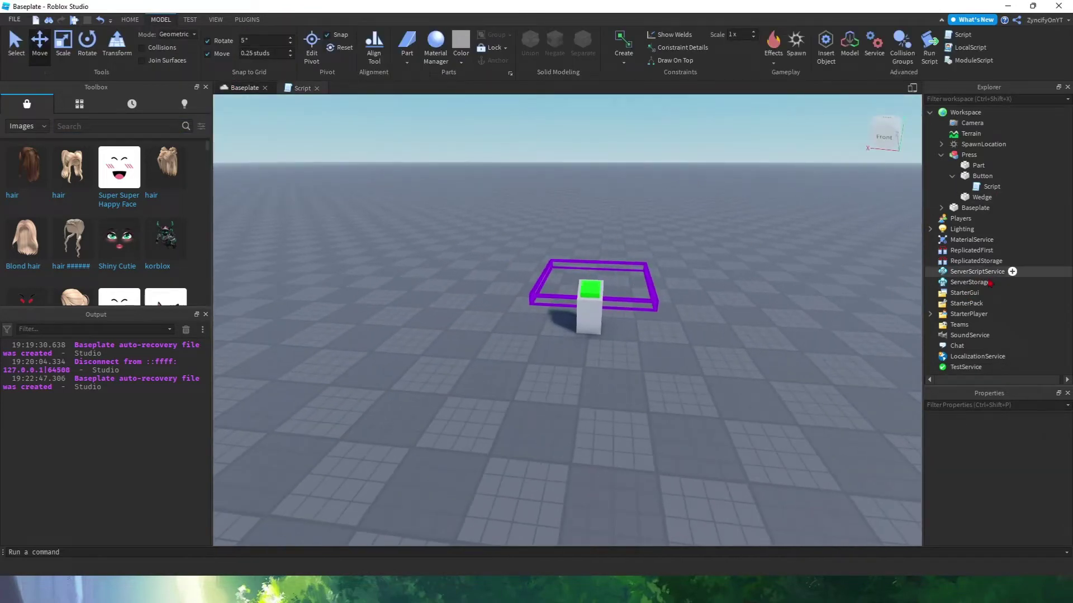
left_click(997, 283)
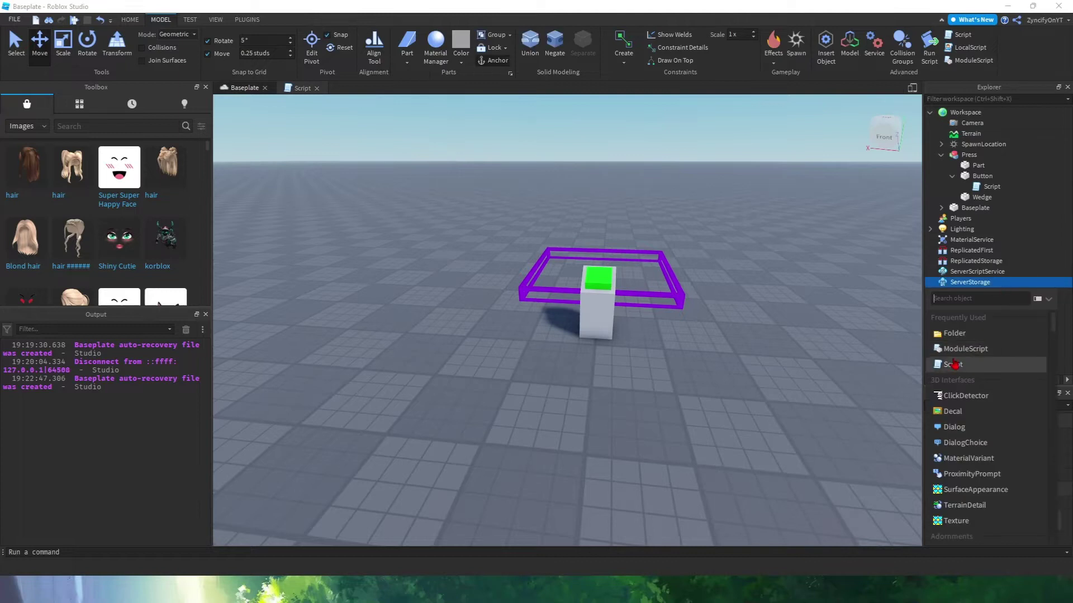
type("part")
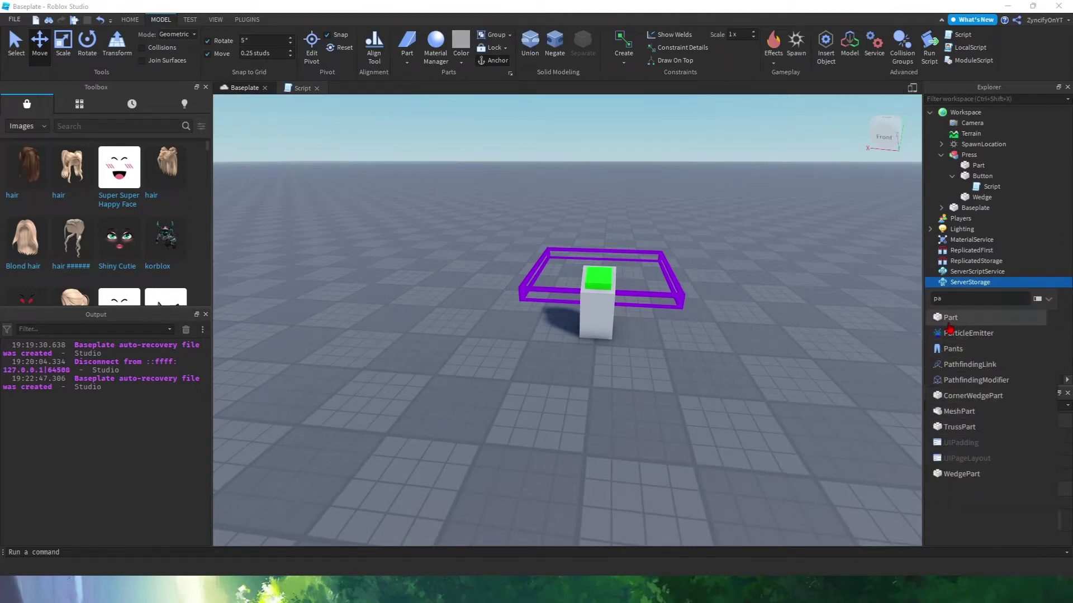
left_click(952, 315)
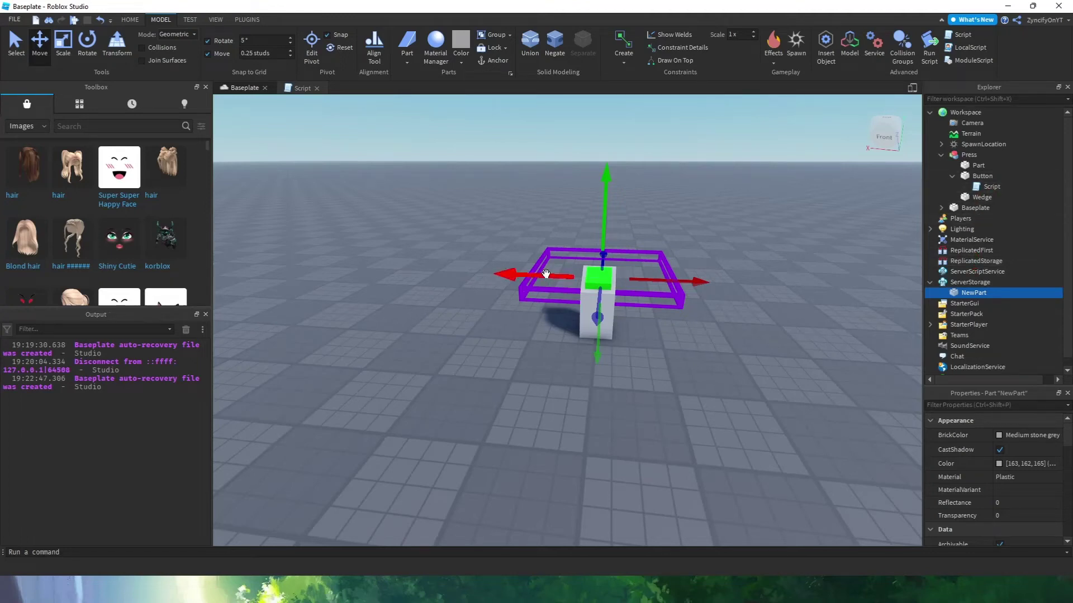
double_click(991, 186)
type("local p =")
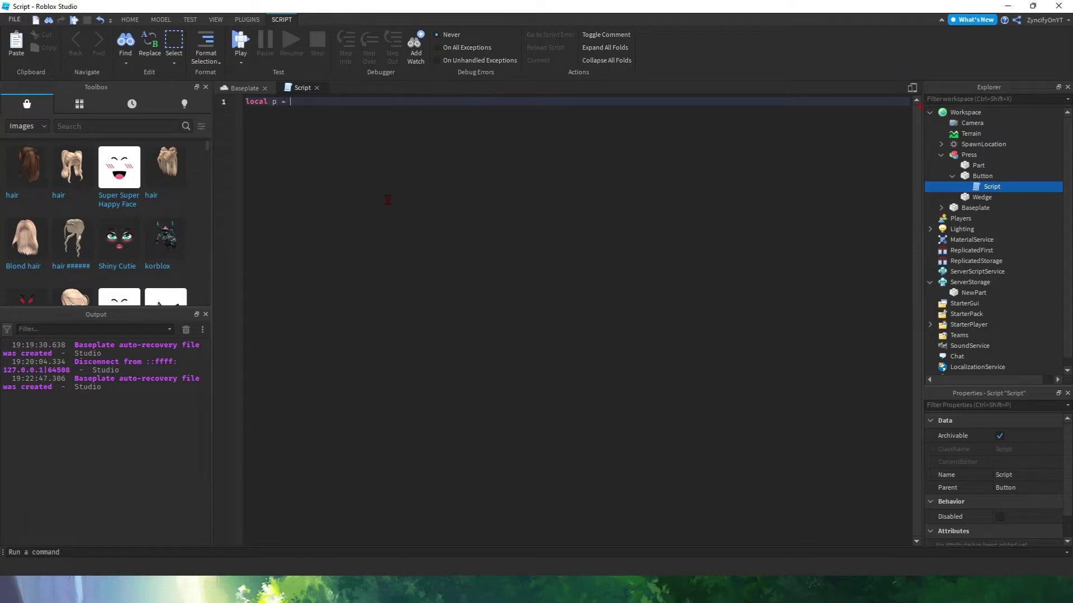
type("game")
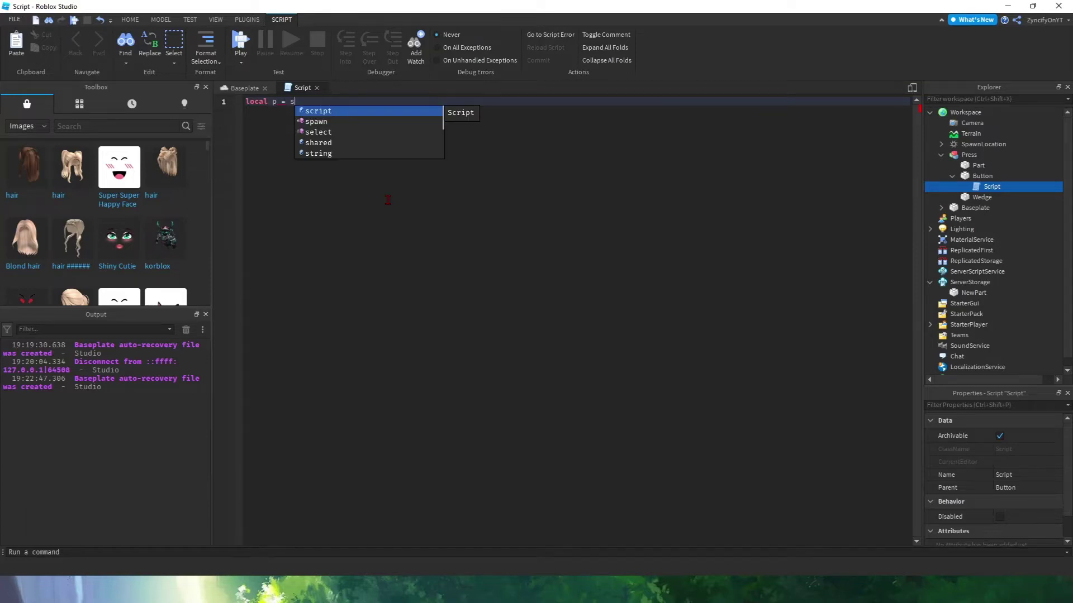
type(":GetService(\"ServerStorage\").NewPart")
Add a MouseClick:Connect handler block below the NewPart reference.
key("Return")
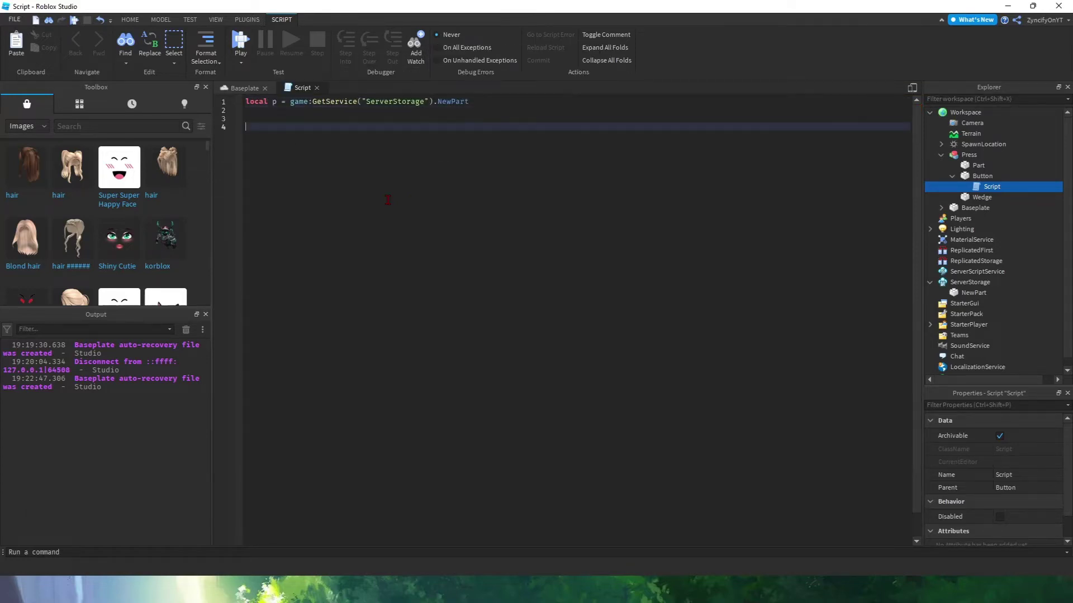
type("local button = script.Parent")
key("Return")
key("Return")
type("button.MouseClick")
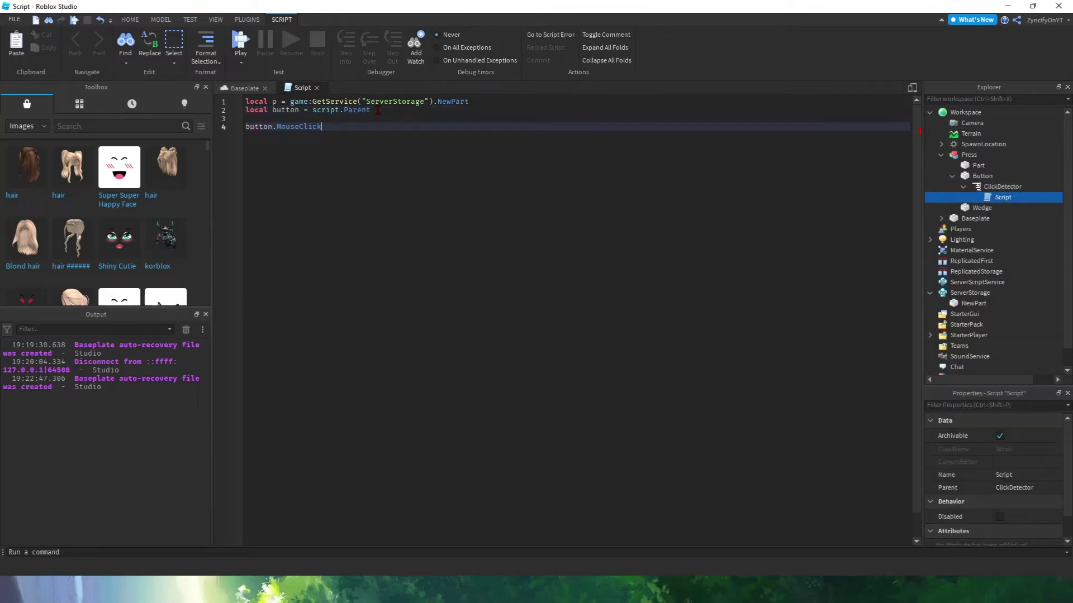
type(":Connect(function()")
key("Return")
key("Up")
key("Up")
key("Up")
key("End")
key("Return")
Define oldColor and newColor variables, picking a red for newColor.
left_click(978, 166)
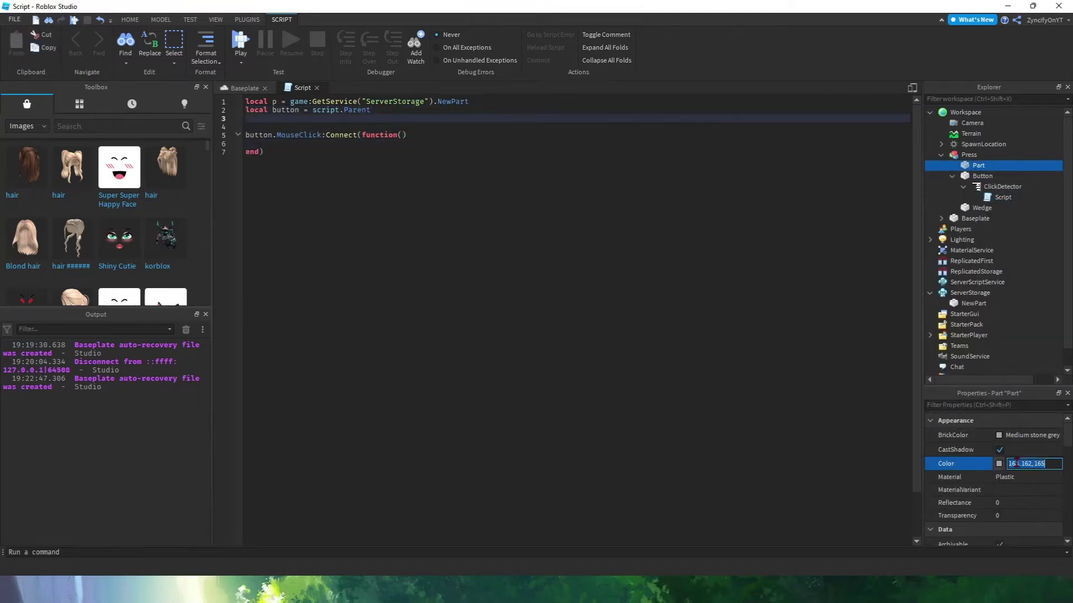
type("[55, 255, 0]")
key("Return")
type("local oldColor")
type(" = Color3.new(55, 255, 0)")
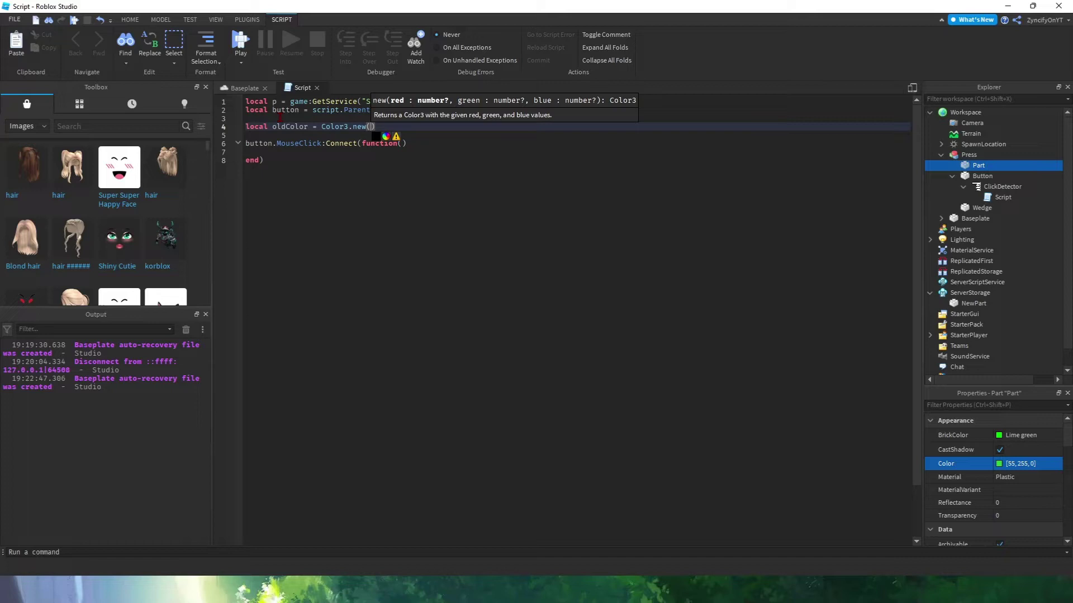
key("Return")
type("local newColor = Color3.fr.new(1, 0, 0.0156863")
left_click(391, 144)
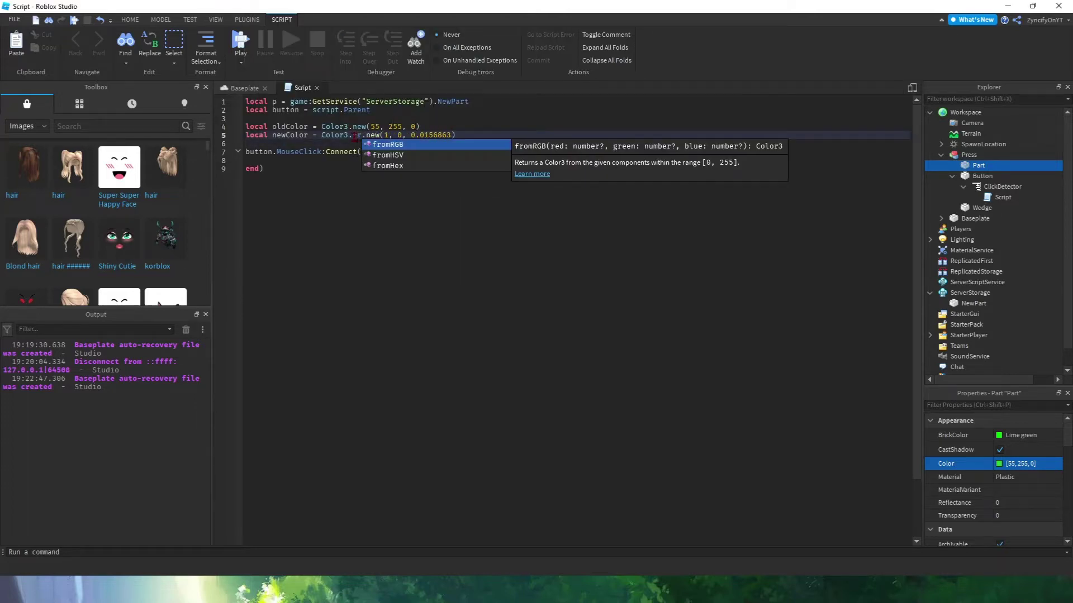
type("fromRGB.fromRGB.")
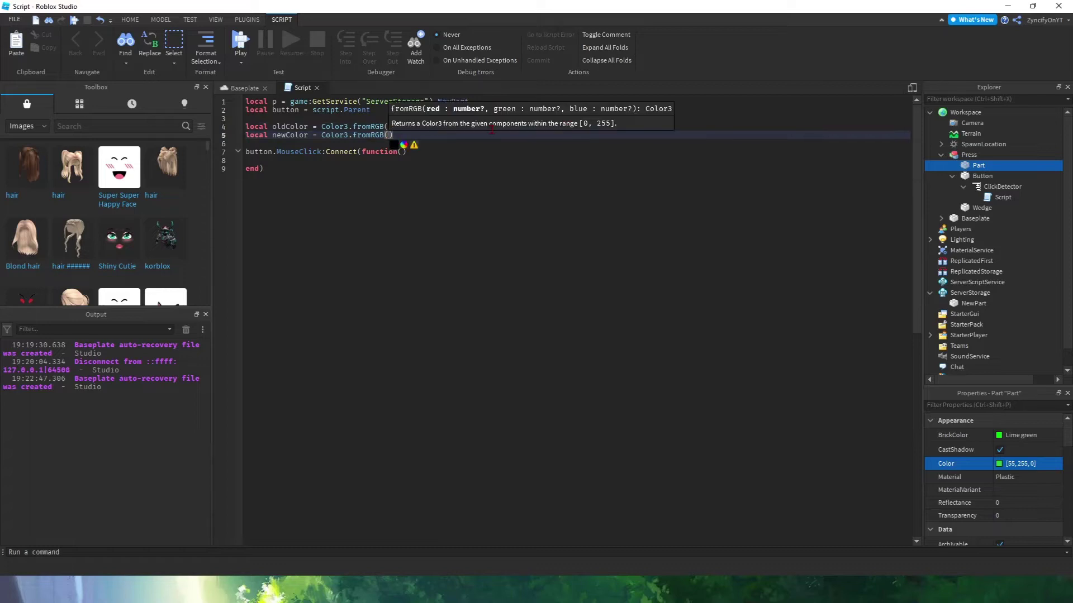
type("255, 0, 4")
Make the handler clone NewPart into Workspace at height 24.
left_click(359, 162)
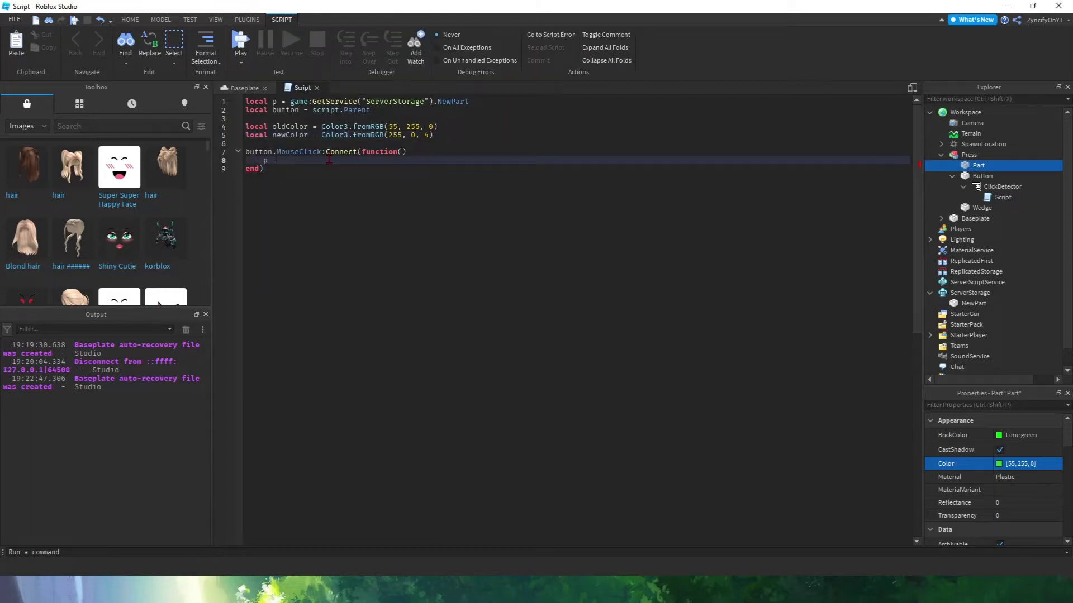
type("= p:Clone()")
key("Return")
type("nP.Parent = game:GetService(")
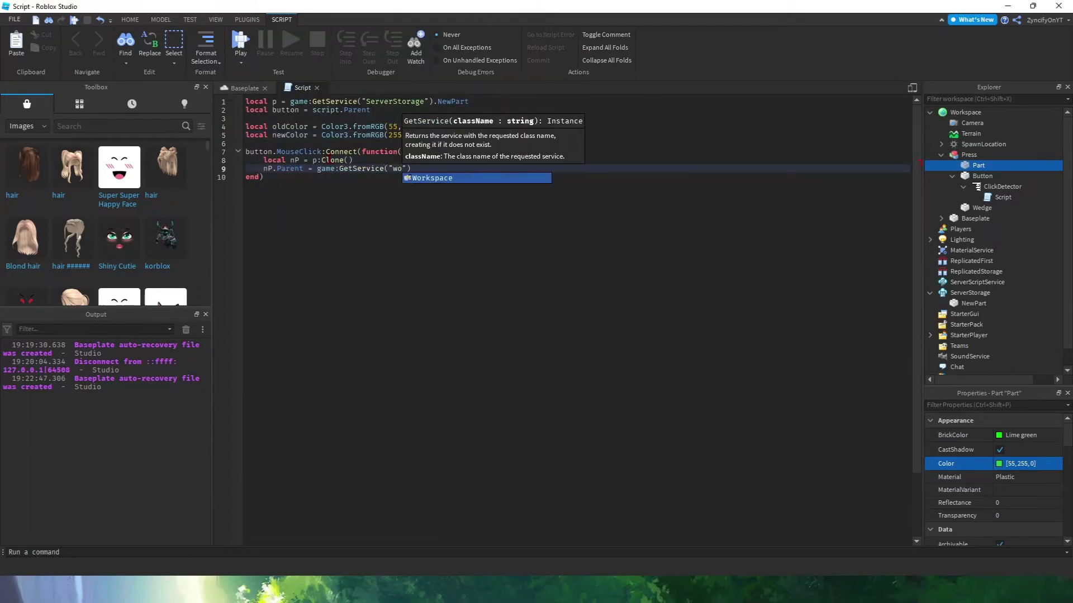
type("\"Workspace\")")
key("Return")
type("nP.Position = Vector3.new(0,24,0)")
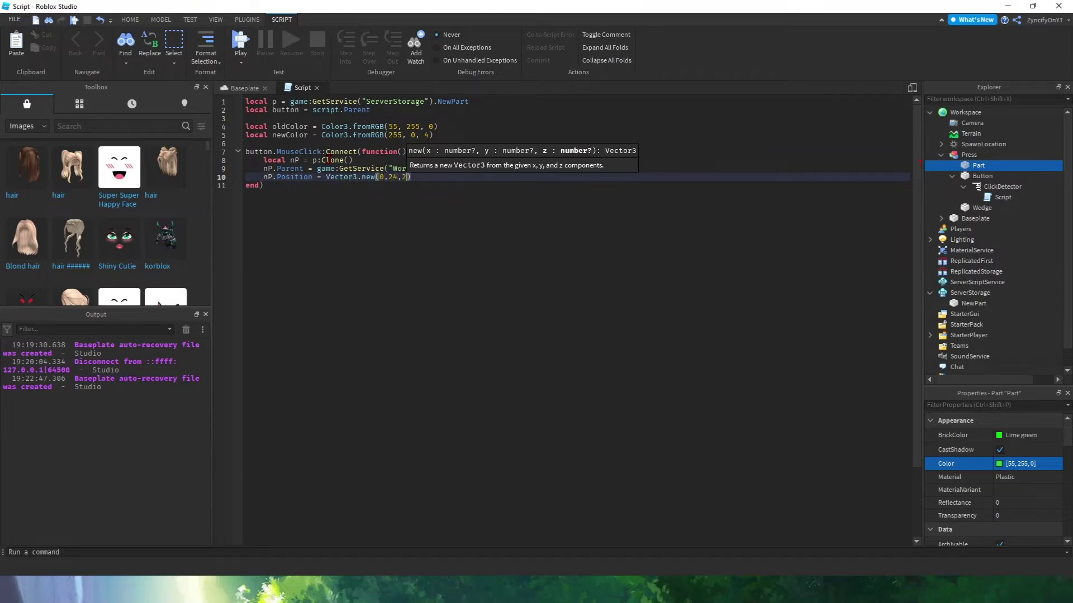
key("Return")
Wrap the cloning in a loop, setting Anchored false and CanCollide true.
key("BackSpace")
left_click(263, 159)
type("while true do")
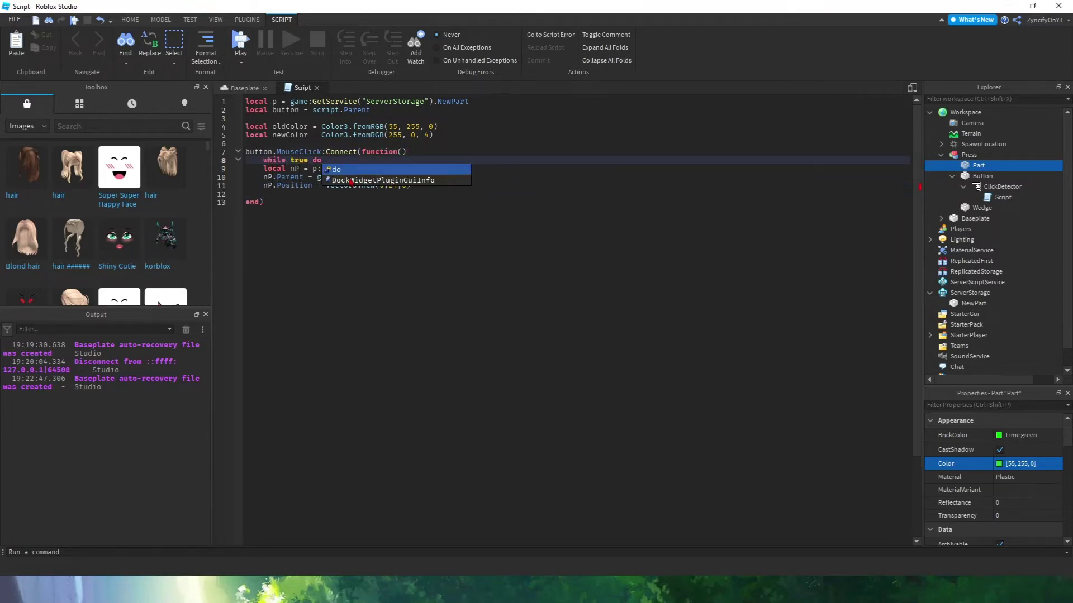
key("Return")
type("end")
key("Up")
key("Up")
key("End")
key("Return")
type("nP.Anchored = false")
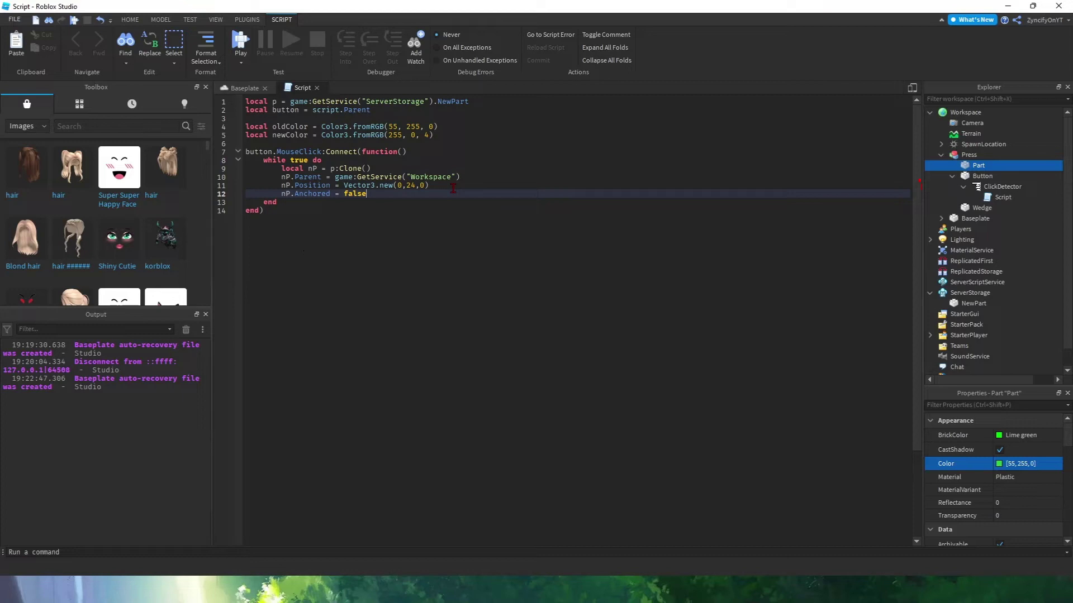
key("Return")
type("nP.CanCollide = true")
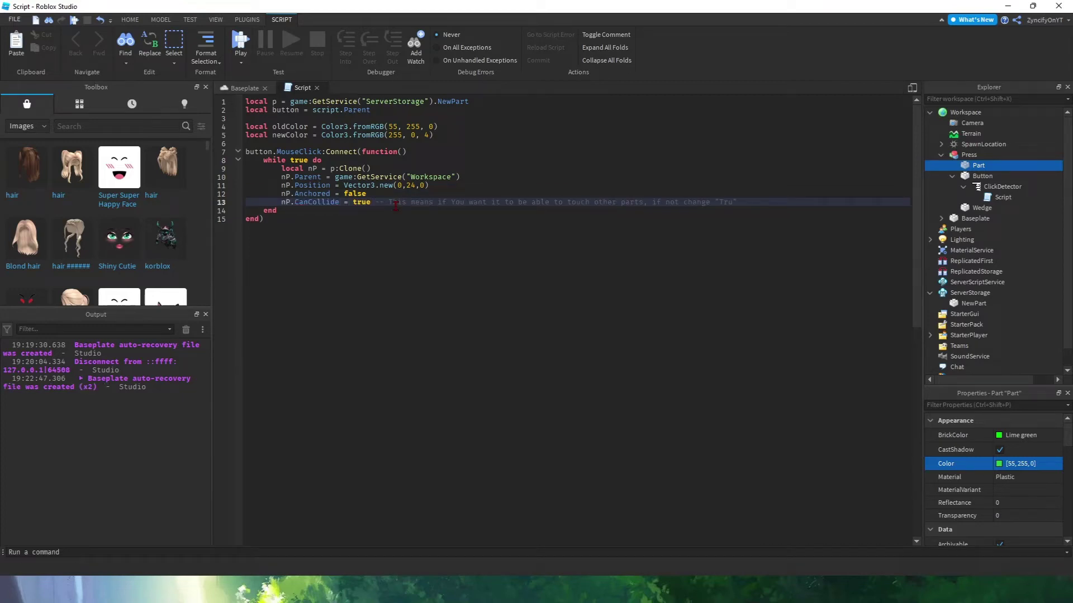
type("se\"")
left_click(495, 195)
type("-- ")
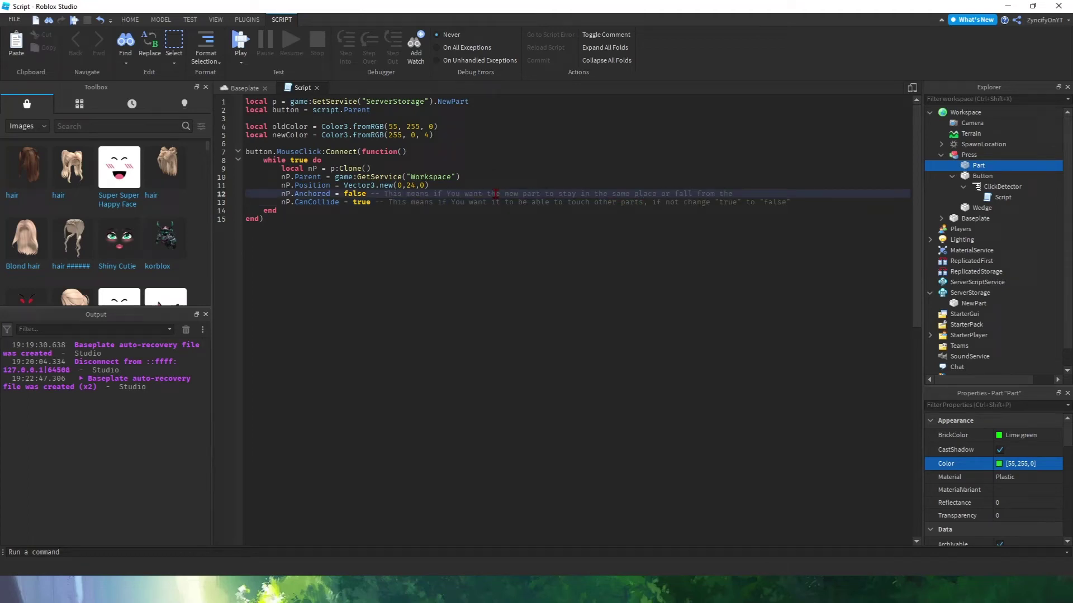
type(", if not change \"fa")
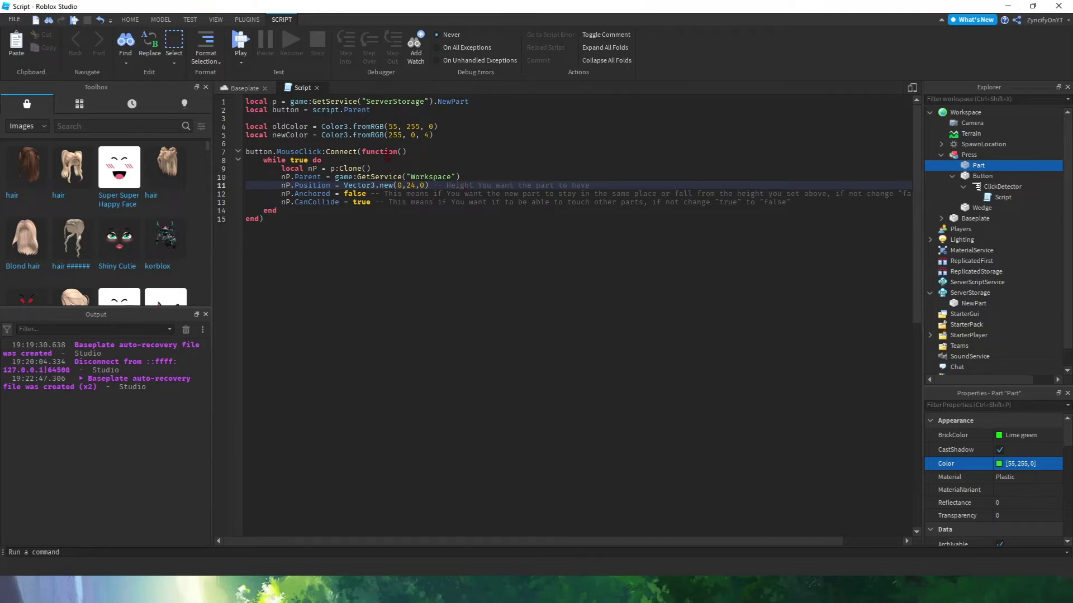
Make the handler switch the button to newColor, then back to oldColor.
left_click(439, 150)
key("Return")
type("wait(.5)")
key("Return")
type("button.Parent = oldColor")
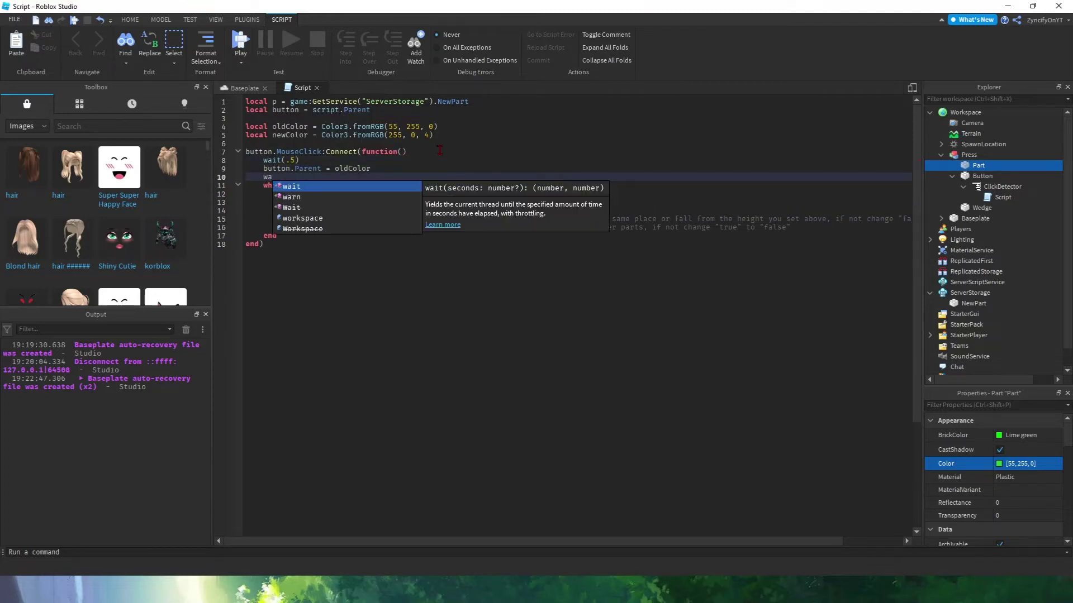
type(" wait(.5)")
key("Return")
type("b")
double_click(351, 168)
type("new")
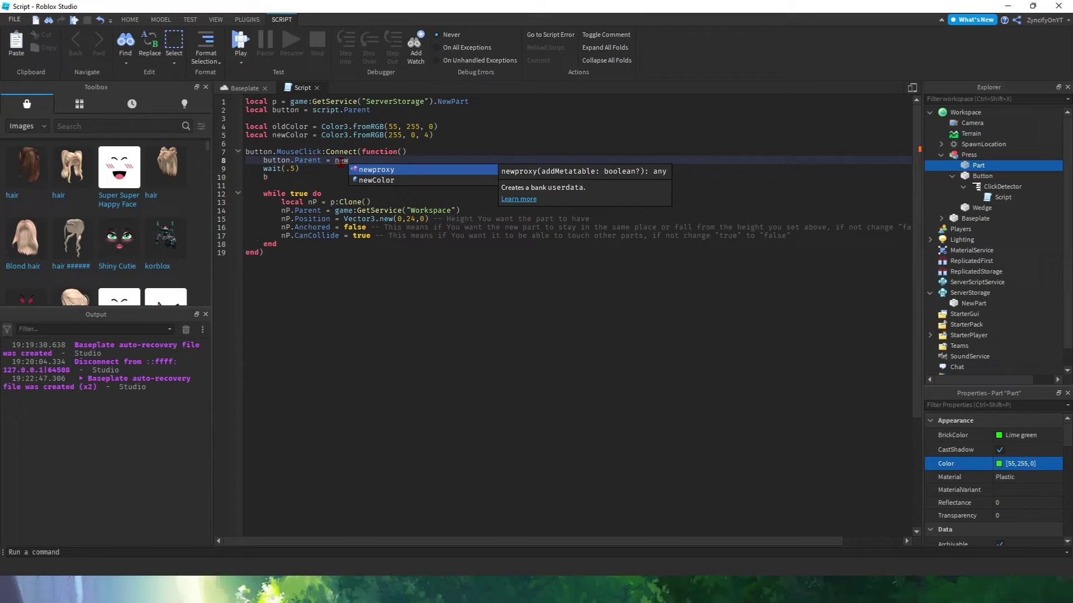
key("Down")
key("Tab")
key("Down")
key("Down")
type("utton.Parent = old")
key("Tab")
key("Return")
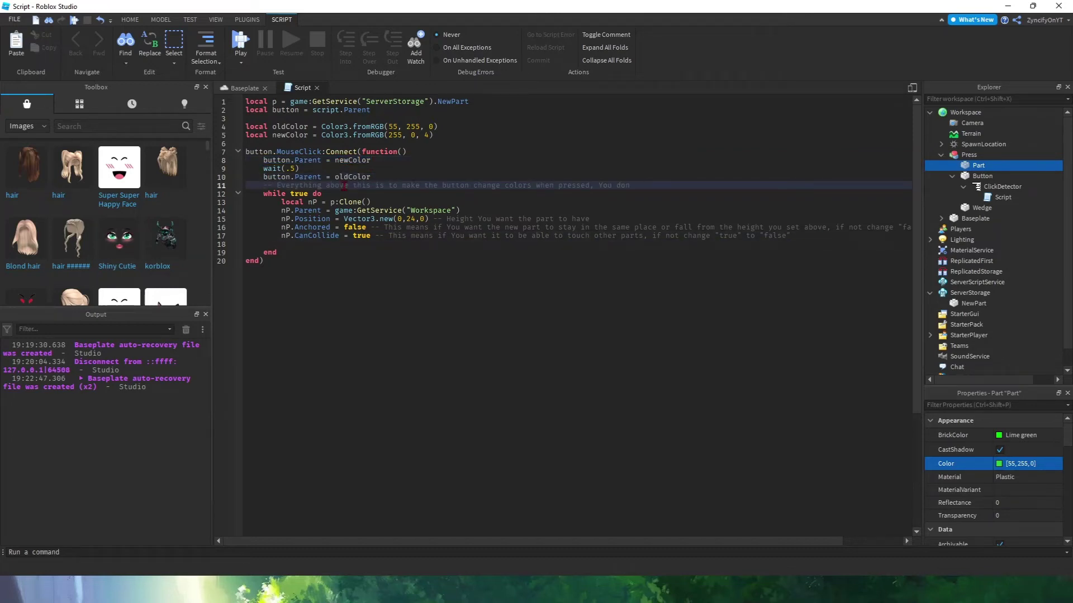
Add a commented wait(1) on line 18 and a '-- Make sure not to spam the button' warning.
left_click(356, 244)
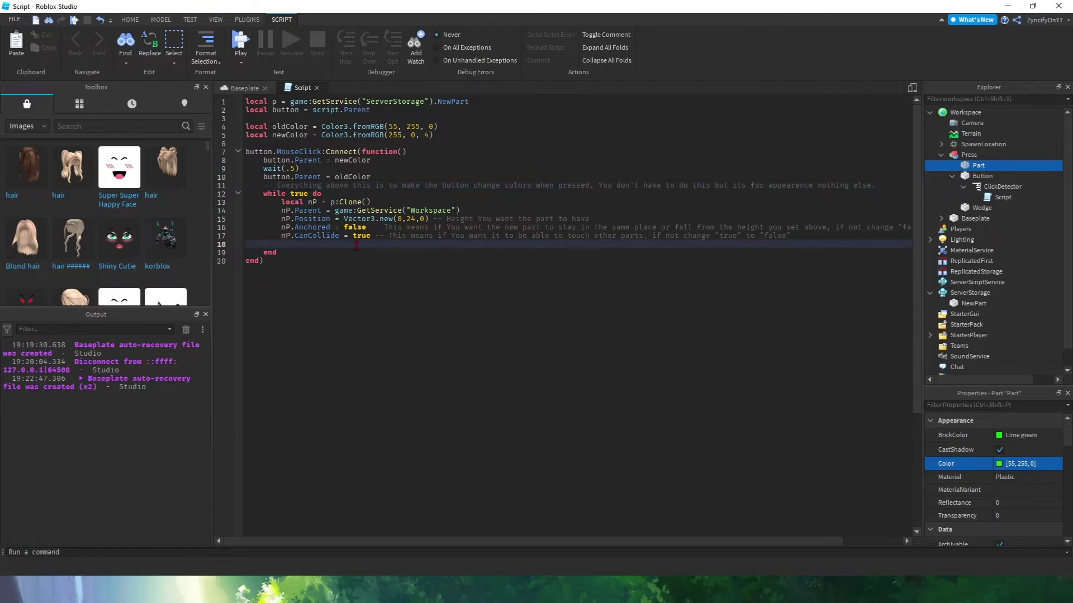
type("wait(1)")
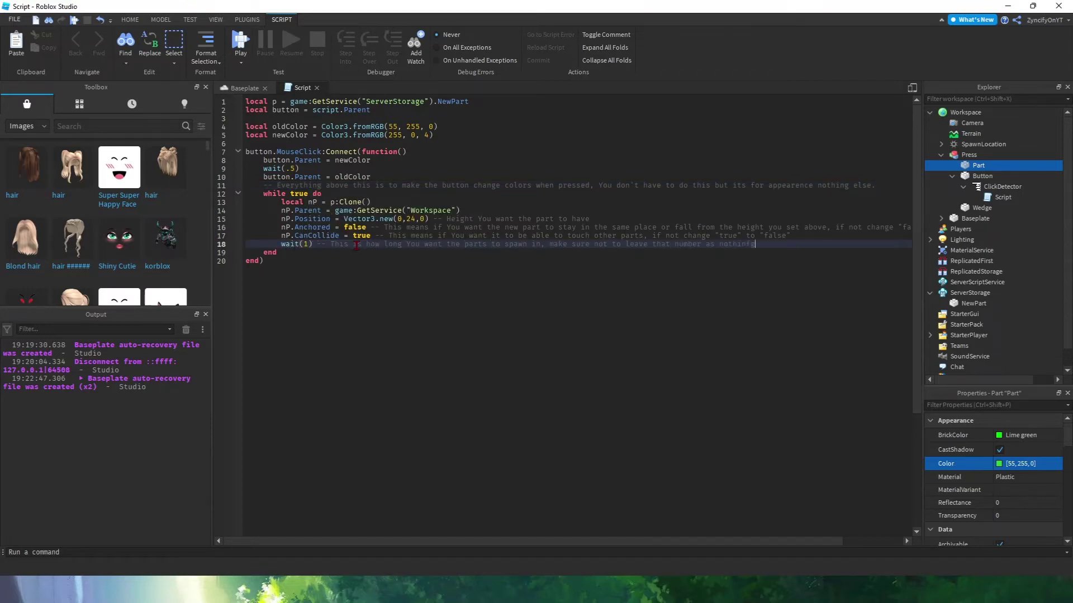
key("End")
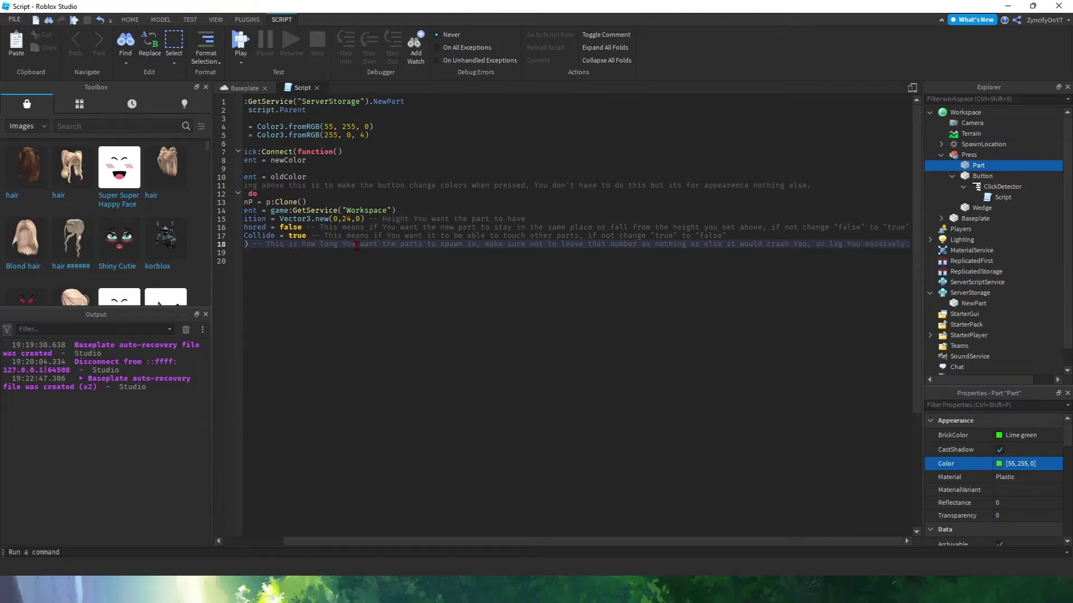
key("Down")
key("Down")
key("Return")
key("Return")
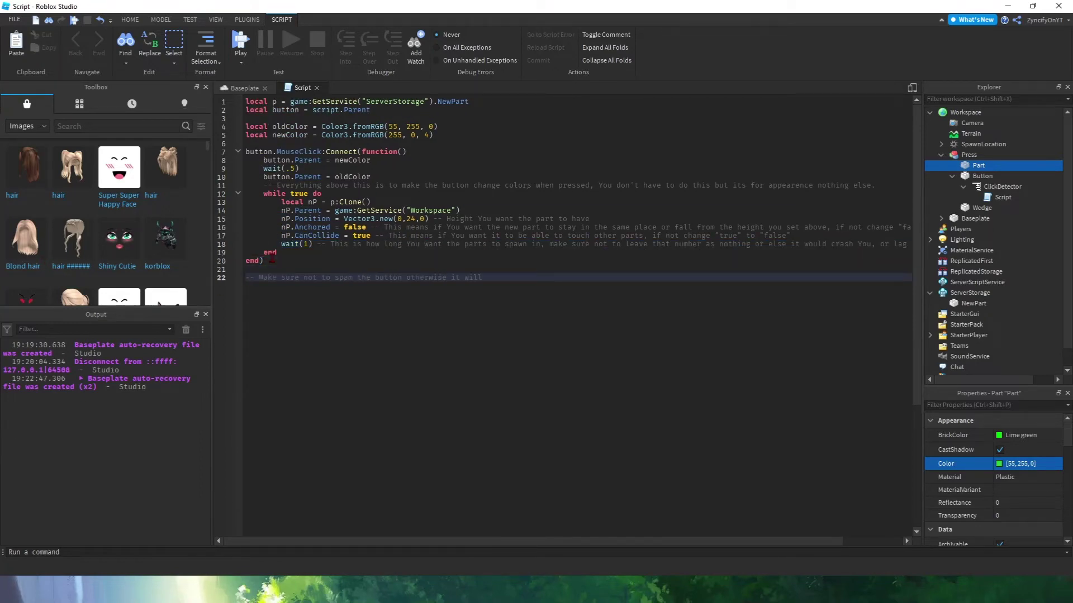
Play-test by clicking the button stand, then stop, keep the script changes, and retest.
left_click(316, 87)
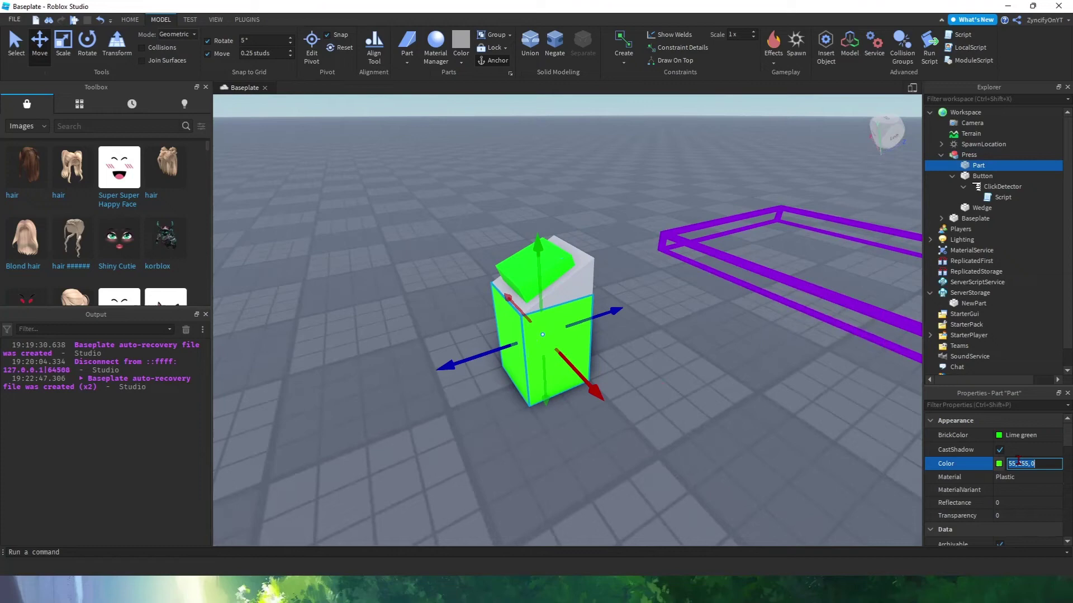
left_click(1054, 463)
left_click(610, 391)
key("F5")
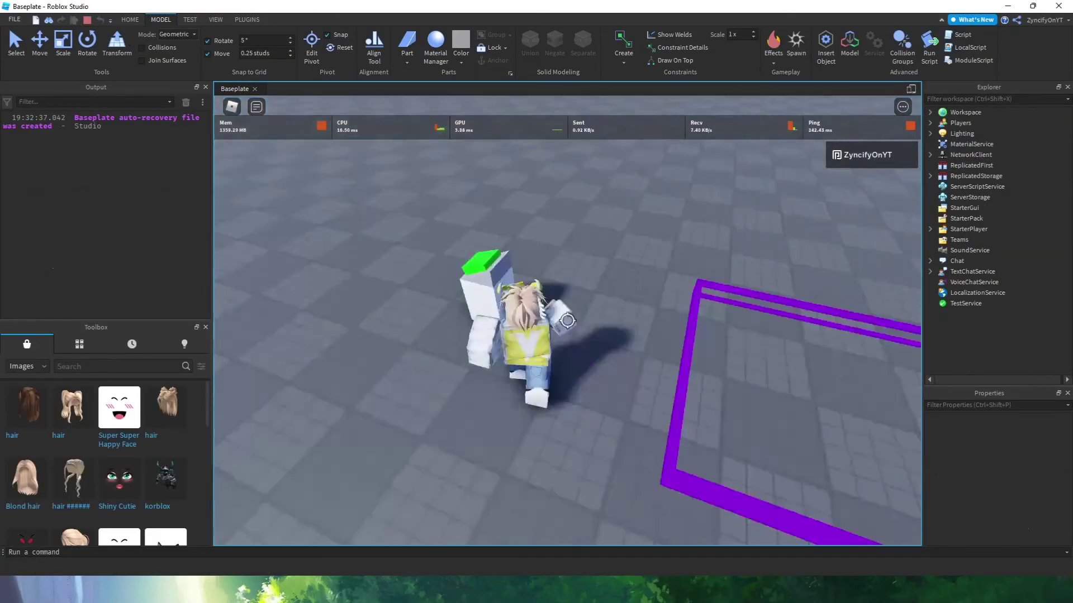
left_click(101, 159)
key("shift+F5")
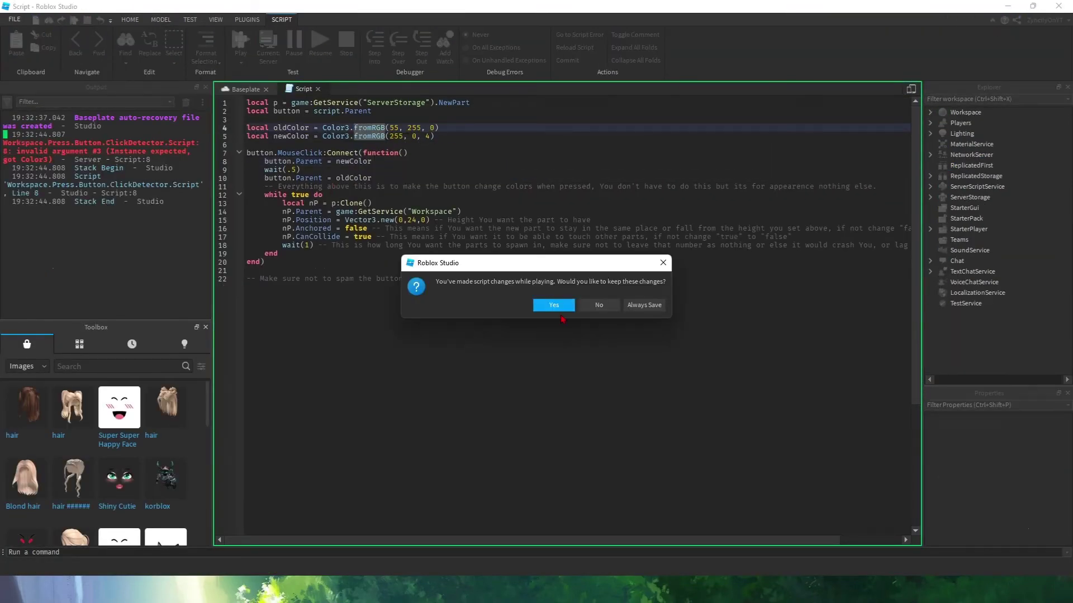
key("Return")
key("F5")
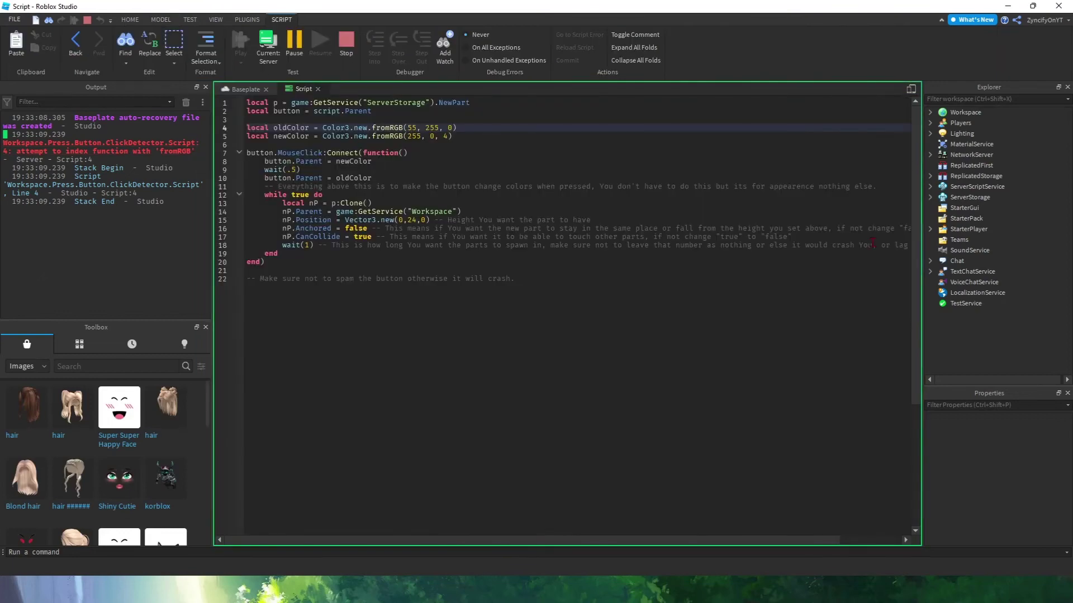
Set oldColor to Color3.fromRGB(0, 255, 8) and relaunch the play-test.
key("BackSpace")
type("(")
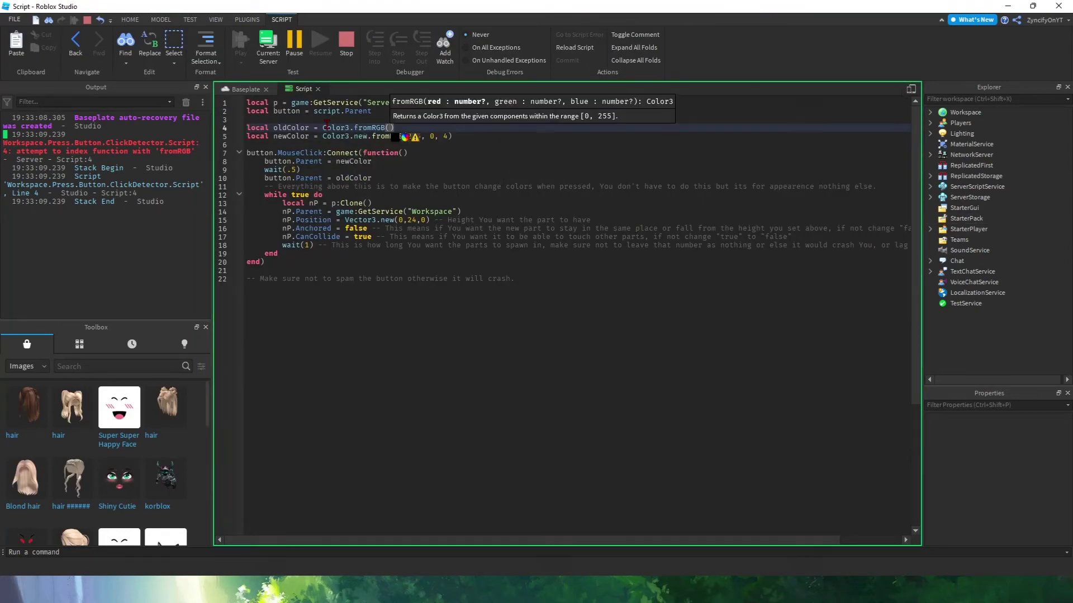
key("Escape")
key("F5")
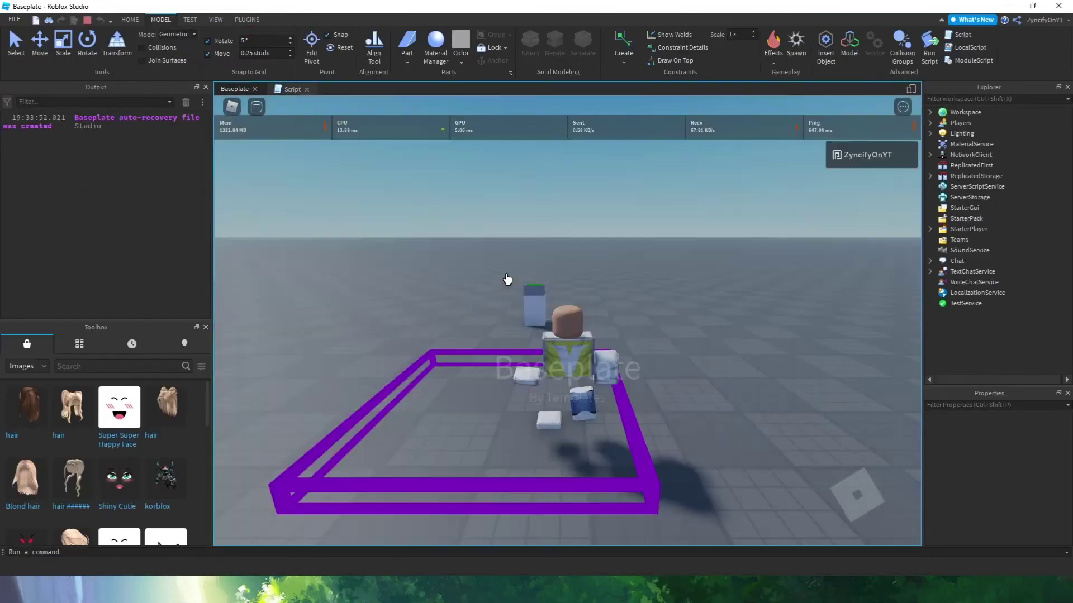
key("shift+F5")
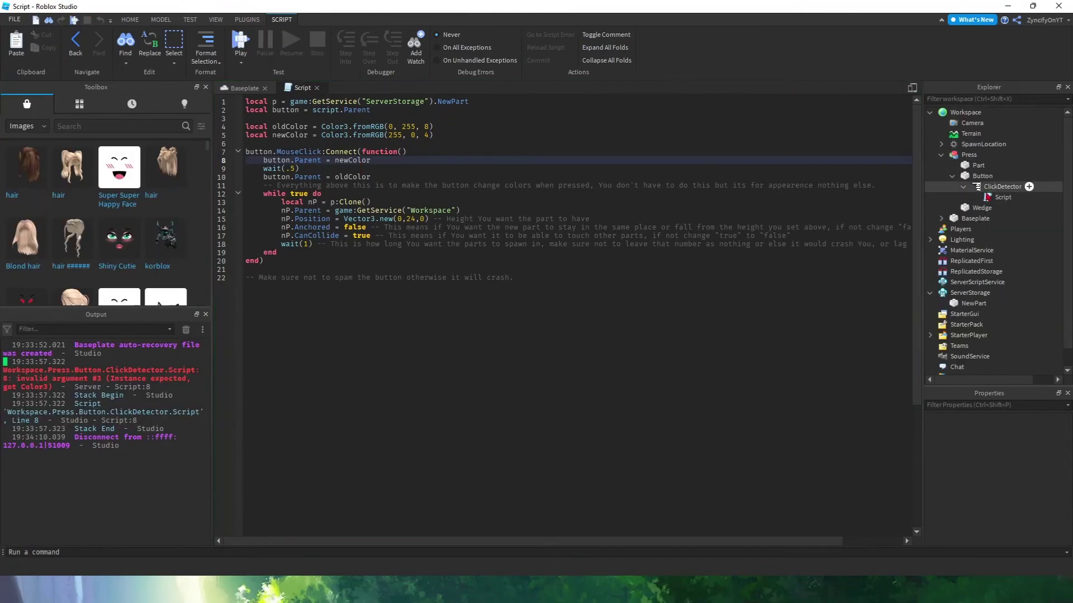
type(".Color.Color")
key("F5")
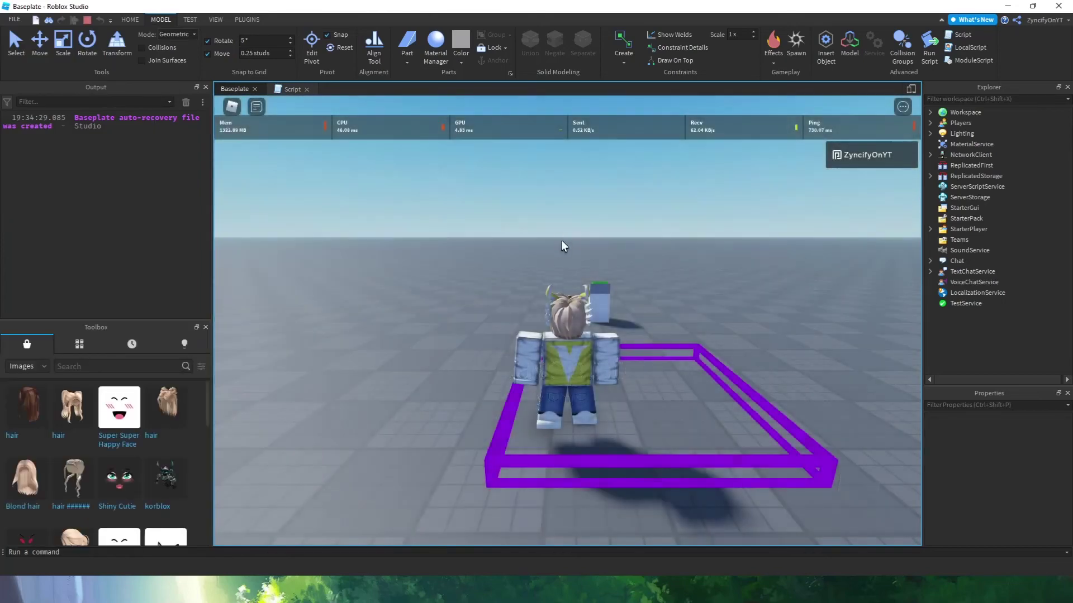
Walk the character to the button stand and watch the NewPart clones pile up.
right_click_drag(560, 240, 578, 227)
key("w")
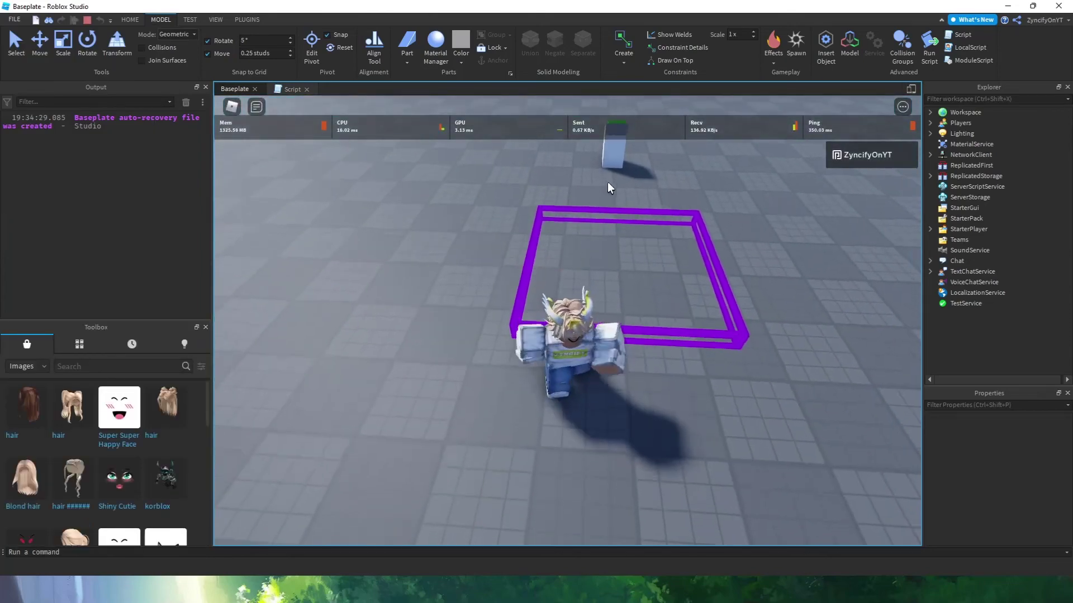
right_click_drag(627, 181, 610, 192)
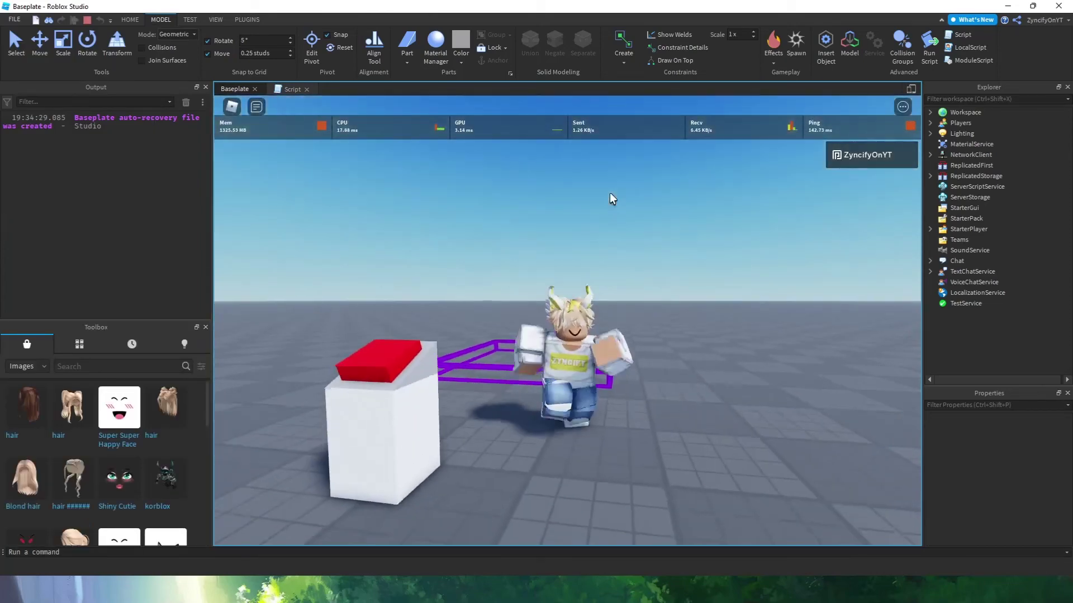
key("w")
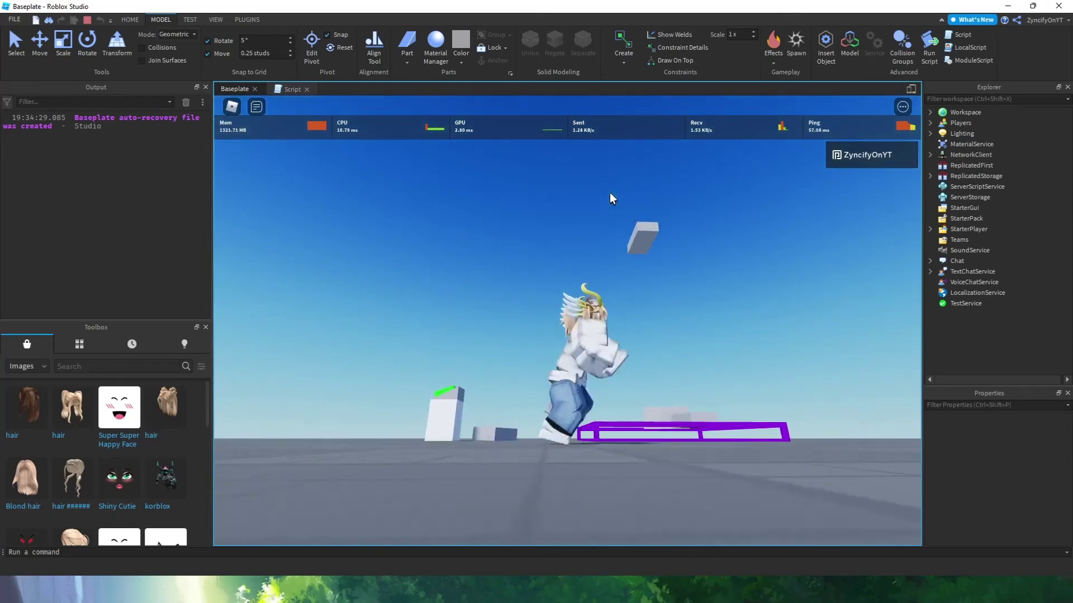
right_click_drag(610, 194, 610, 193)
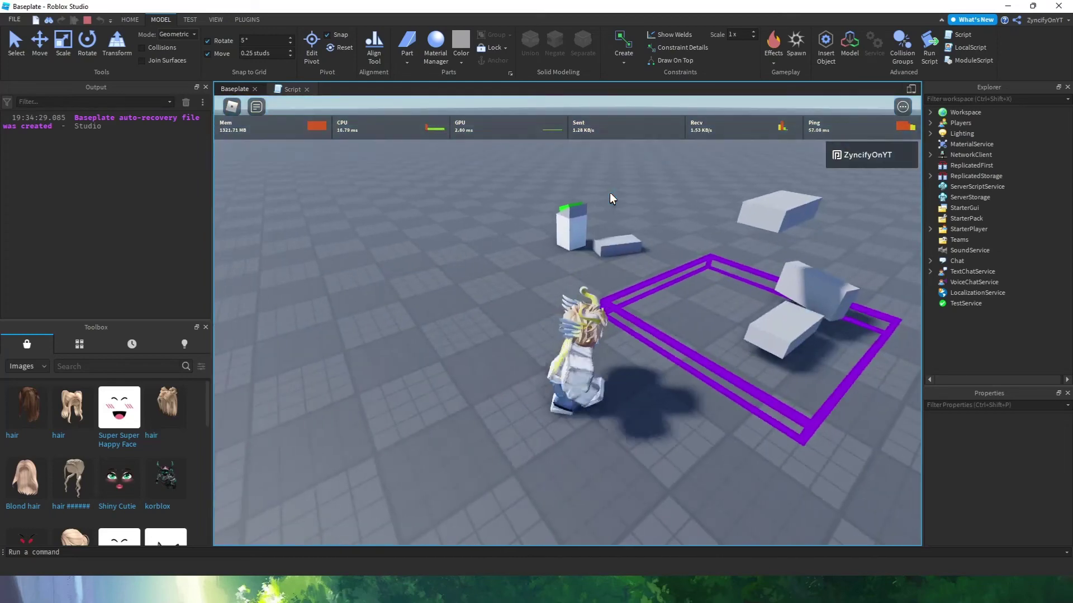
key("w")
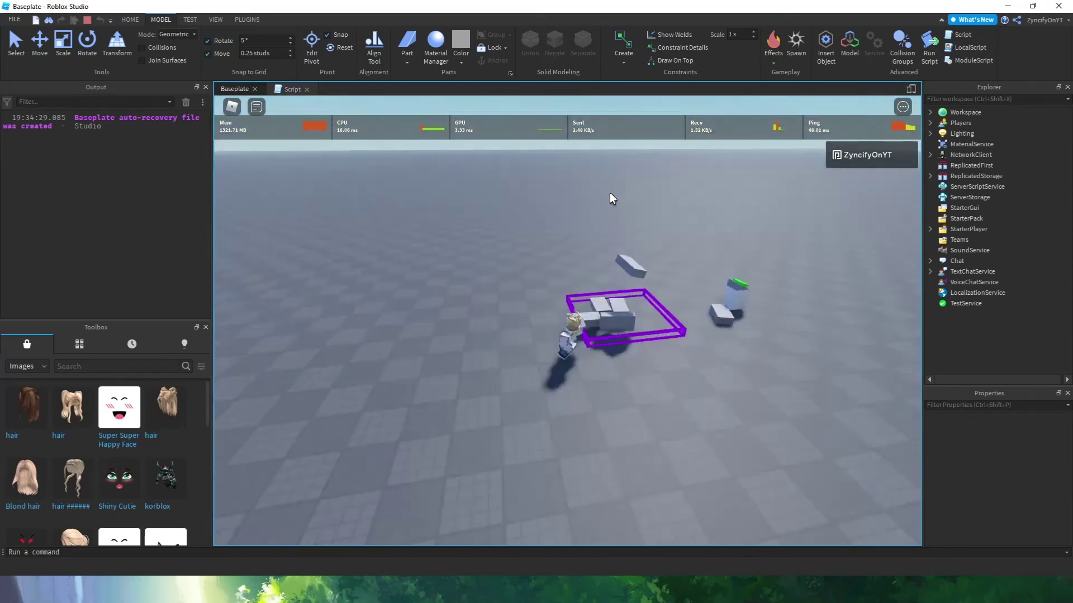
right_click_drag(631, 195, 631, 195)
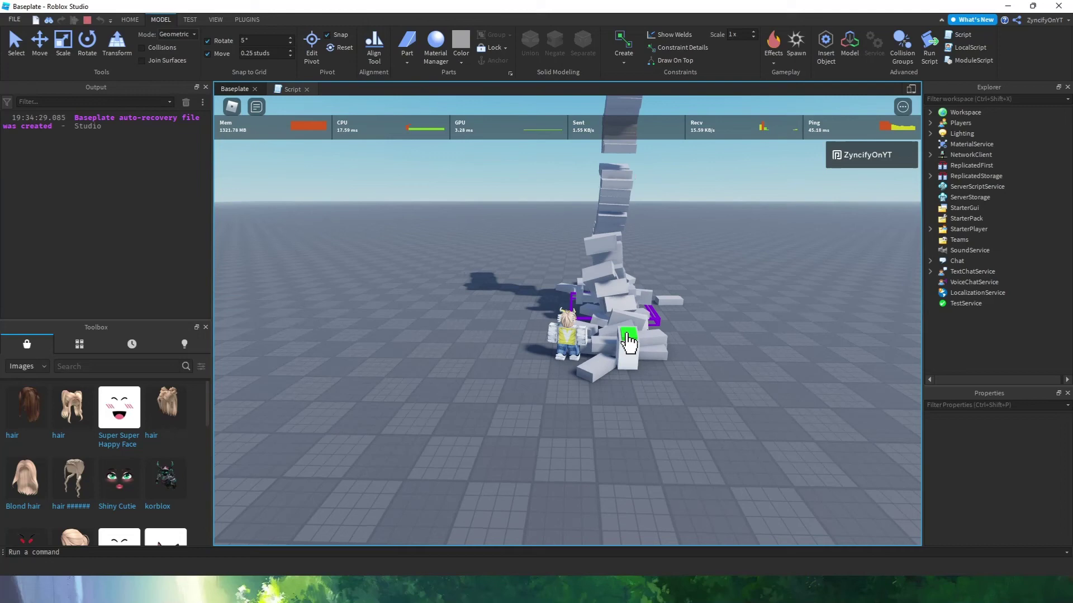
right_click_drag(634, 328, 634, 329)
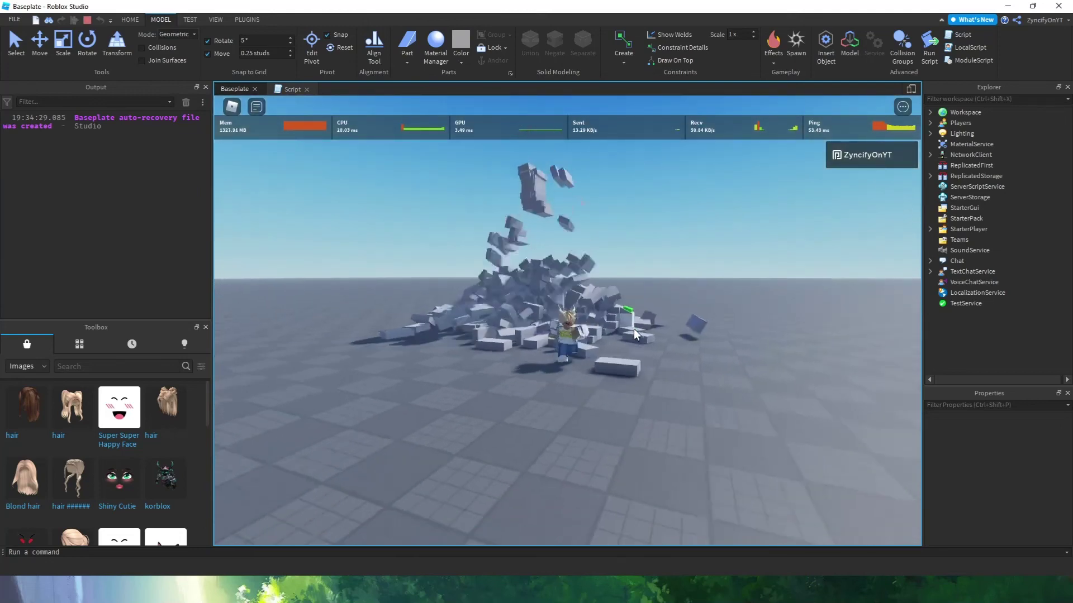
scroll(634, 329, "down", 3)
scroll(640, 328, "down", 3)
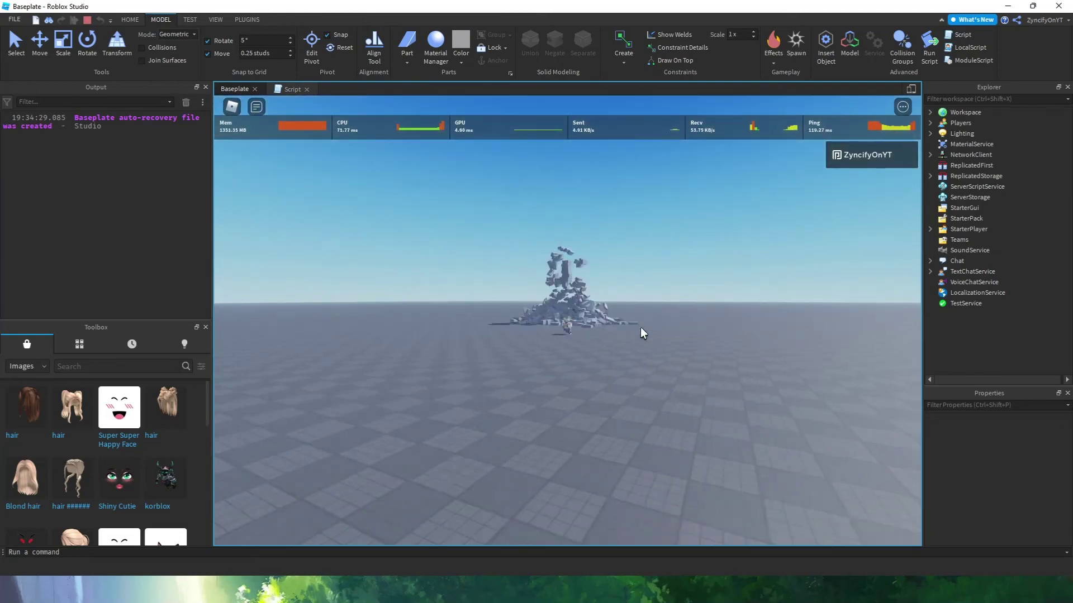
scroll(640, 327, "up", 5)
key("s")
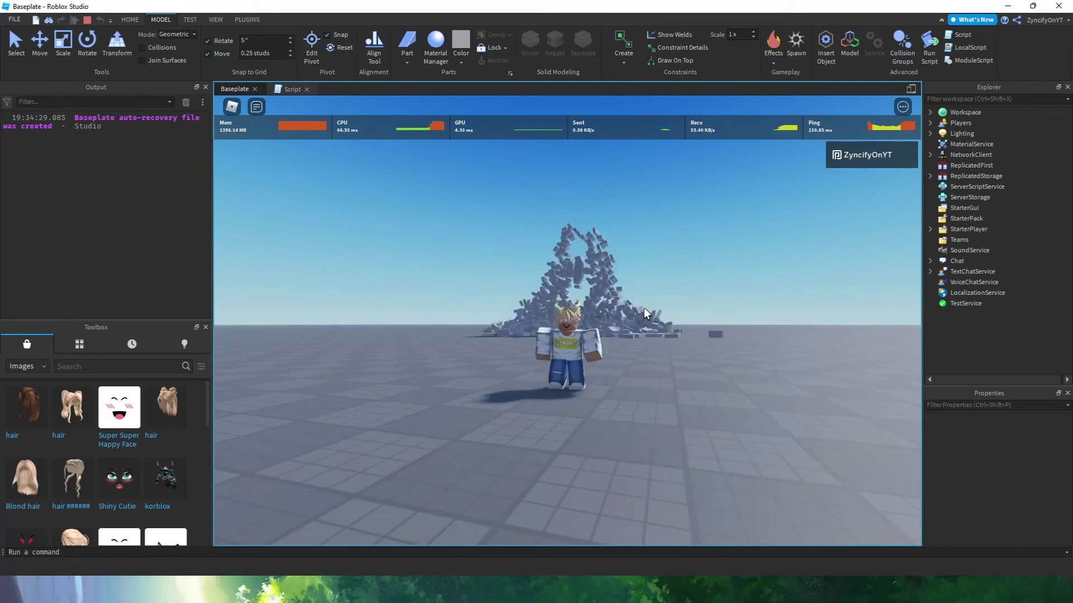
scroll(641, 304, "up", 3)
Send the /e wave emote in chat and end the play-test.
key("slash")
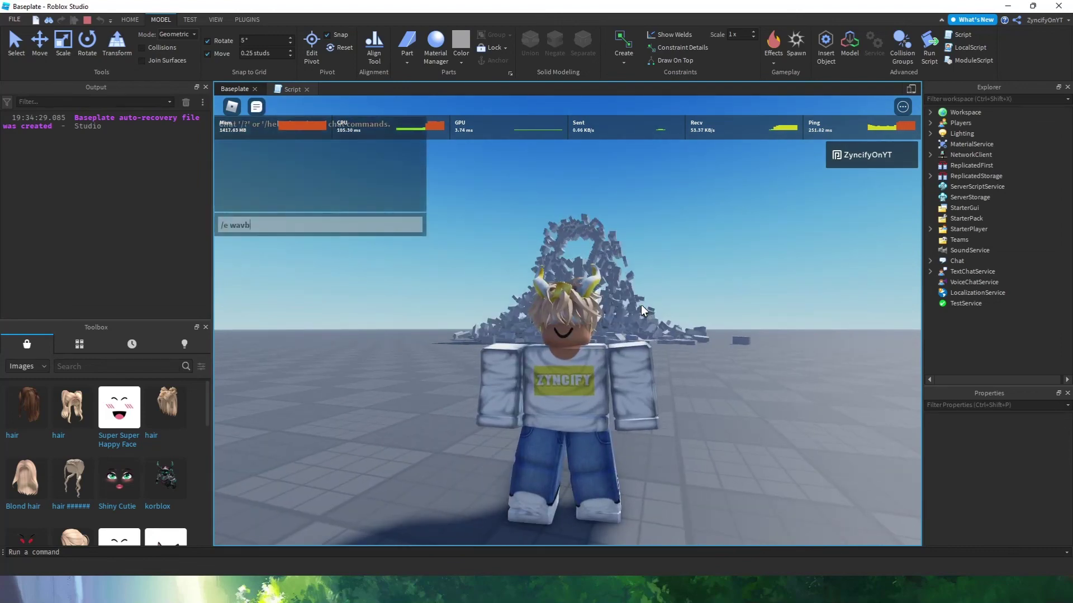
type("/e wave")
key("Return")
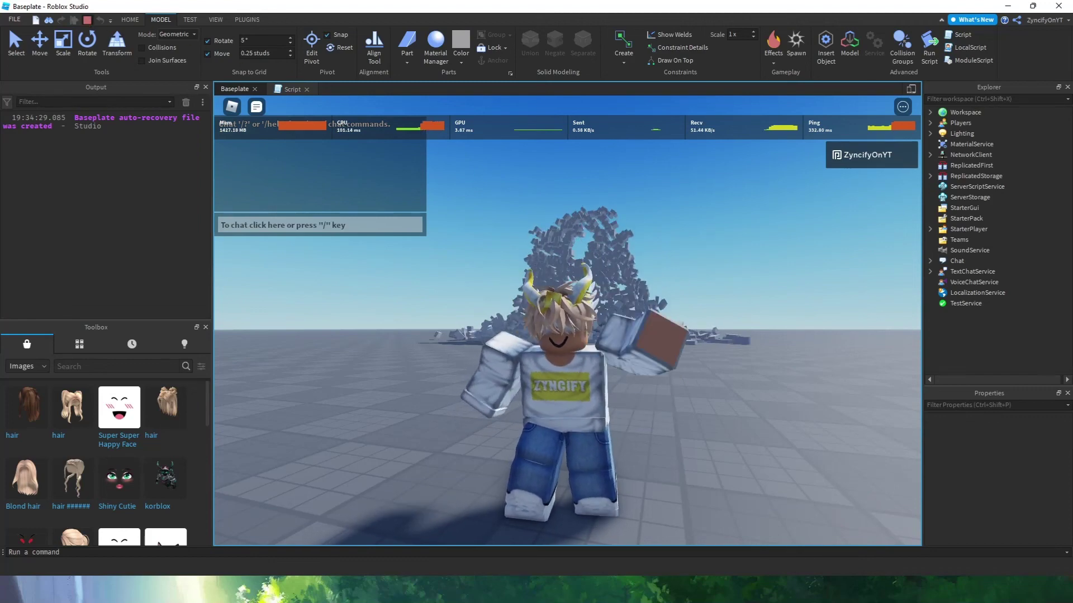
key("shift+F5")
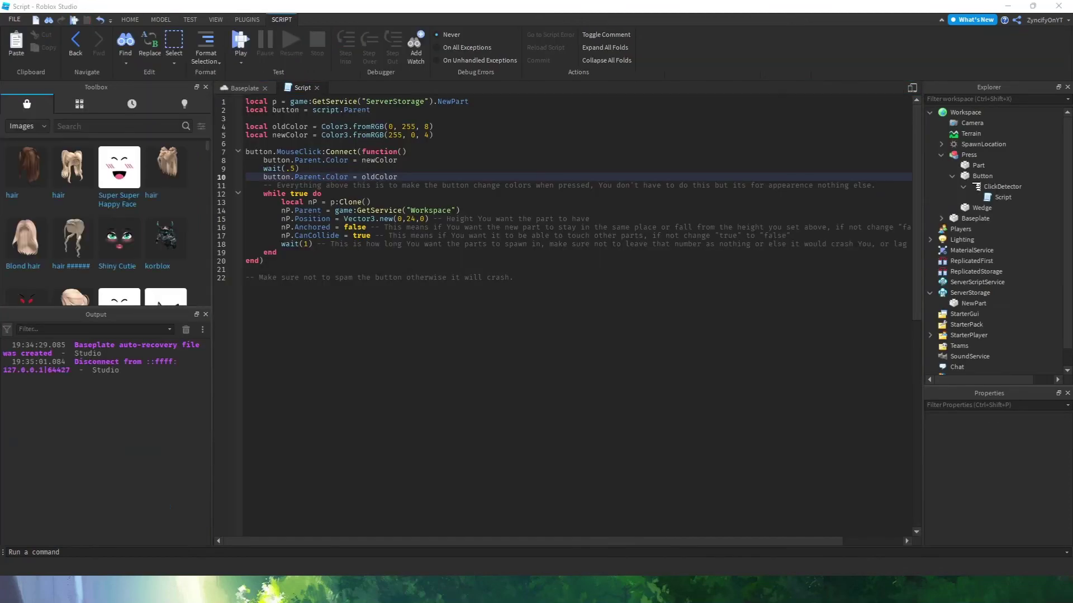